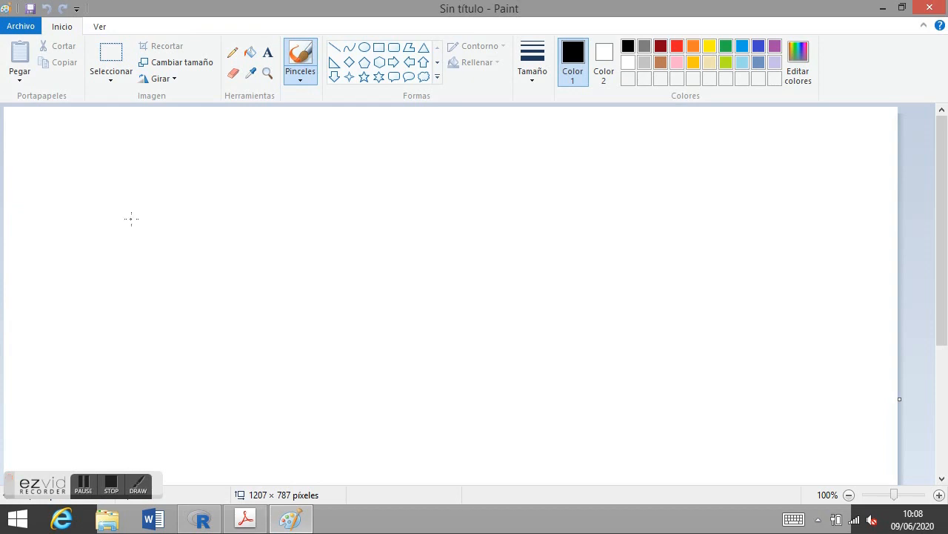
# - Handwrite the simple regression equation Y = a + bX on the blank canvas
pyautogui.moveTo(159, 220)
pyautogui.mouseDown()
pyautogui.moveTo(141, 260)
pyautogui.moveTo(197, 243)
pyautogui.moveTo(200, 260)
pyautogui.moveTo(241, 248)
pyautogui.moveTo(246, 258)
pyautogui.moveTo(280, 253)
pyautogui.mouseUp()
pyautogui.moveTo(270, 242); pyautogui.dragTo(271, 259)
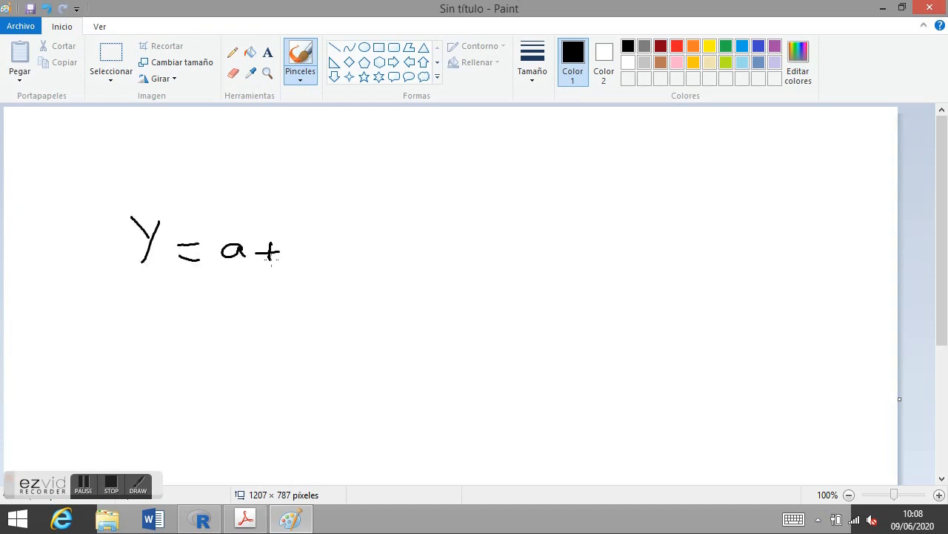
pyautogui.moveTo(306, 227); pyautogui.dragTo(306, 254)
pyautogui.moveTo(376, 231)
pyautogui.mouseDown()
pyautogui.moveTo(355, 255)
pyautogui.moveTo(377, 259)
pyautogui.mouseUp()
# - Handwrite the multiple regression equation Y = a + b1X1 + b2X2 below the first equation
pyautogui.moveTo(134, 312); pyautogui.dragTo(150, 332)
pyautogui.moveTo(160, 314); pyautogui.dragTo(145, 350)
pyautogui.moveTo(191, 328)
pyautogui.mouseDown()
pyautogui.moveTo(212, 328)
pyautogui.moveTo(209, 341)
pyautogui.mouseUp()
pyautogui.moveTo(255, 323)
pyautogui.mouseDown()
pyautogui.moveTo(243, 327)
pyautogui.moveTo(253, 338)
pyautogui.mouseUp()
pyautogui.moveTo(261, 323)
pyautogui.mouseDown()
pyautogui.moveTo(263, 339)
pyautogui.moveTo(298, 326)
pyautogui.mouseUp()
pyautogui.moveTo(289, 315); pyautogui.dragTo(291, 333)
pyautogui.moveTo(323, 307)
pyautogui.mouseDown()
pyautogui.moveTo(323, 335)
pyautogui.moveTo(352, 339)
pyautogui.mouseUp()
pyautogui.moveTo(406, 301); pyautogui.dragTo(384, 327)
pyautogui.moveTo(374, 310); pyautogui.dragTo(415, 340)
pyautogui.moveTo(449, 310)
pyautogui.mouseDown()
pyautogui.moveTo(458, 317)
pyautogui.moveTo(449, 324)
pyautogui.mouseUp()
pyautogui.moveTo(490, 300)
pyautogui.mouseDown()
pyautogui.moveTo(485, 317)
pyautogui.moveTo(526, 333)
pyautogui.mouseUp()
pyautogui.moveTo(564, 304); pyautogui.dragTo(548, 322)
pyautogui.moveTo(537, 307); pyautogui.dragTo(585, 335)
# - Underline X, X1 and X2 and circle the Y in both equations
pyautogui.moveTo(351, 263); pyautogui.dragTo(383, 265)
pyautogui.moveTo(378, 337); pyautogui.dragTo(419, 340)
pyautogui.moveTo(552, 340); pyautogui.dragTo(604, 345)
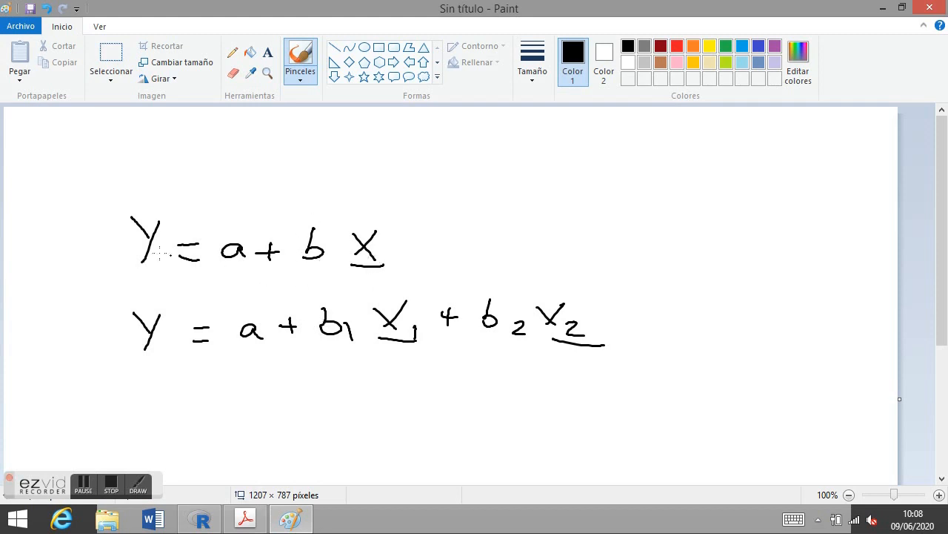
pyautogui.moveTo(134, 200)
pyautogui.mouseDown()
pyautogui.moveTo(113, 251)
pyautogui.moveTo(157, 206)
pyautogui.mouseUp()
pyautogui.moveTo(157, 304)
pyautogui.mouseDown()
pyautogui.moveTo(147, 345)
pyautogui.moveTo(155, 324)
pyautogui.mouseUp()
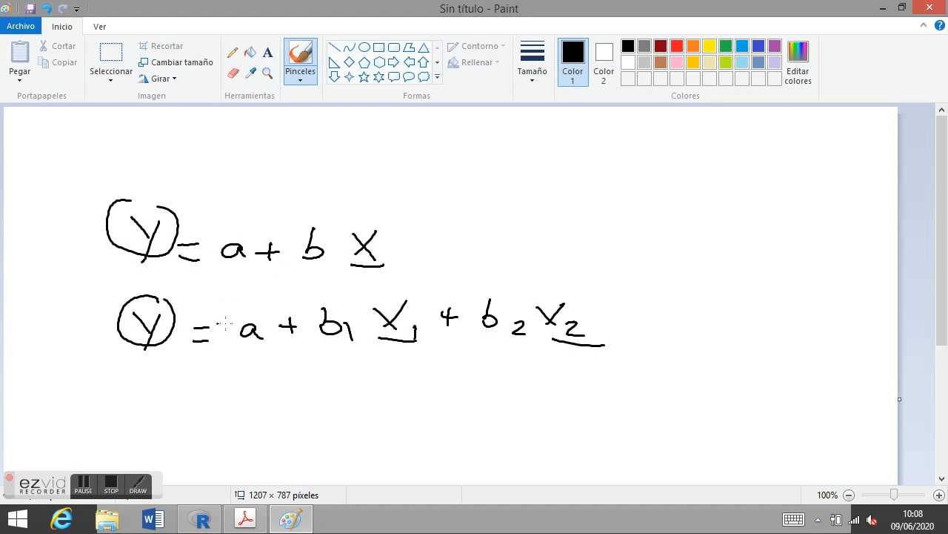
pyautogui.moveTo(385, 343); pyautogui.dragTo(409, 344)
pyautogui.moveTo(563, 339); pyautogui.dragTo(579, 341)
# - Write the labels A under X1 and B under X2, underline both, and scribble a mark under the second Y
pyautogui.moveTo(389, 370)
pyautogui.mouseDown()
pyautogui.moveTo(384, 391)
pyautogui.moveTo(394, 369)
pyautogui.moveTo(404, 386)
pyautogui.mouseUp()
pyautogui.moveTo(386, 383); pyautogui.dragTo(406, 380)
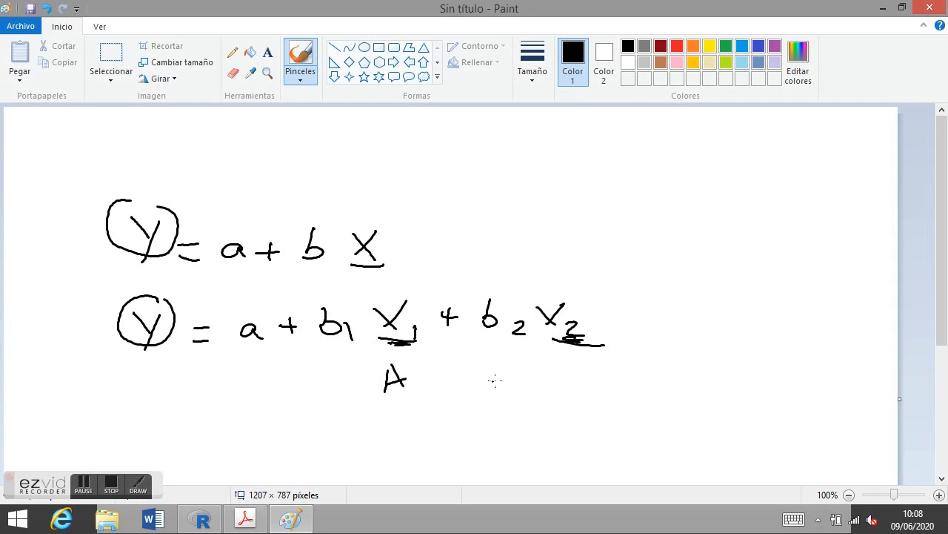
pyautogui.moveTo(540, 364); pyautogui.dragTo(538, 390)
pyautogui.moveTo(540, 360); pyautogui.dragTo(538, 388)
pyautogui.moveTo(136, 365)
pyautogui.mouseDown()
pyautogui.moveTo(159, 366)
pyautogui.moveTo(155, 380)
pyautogui.mouseUp()
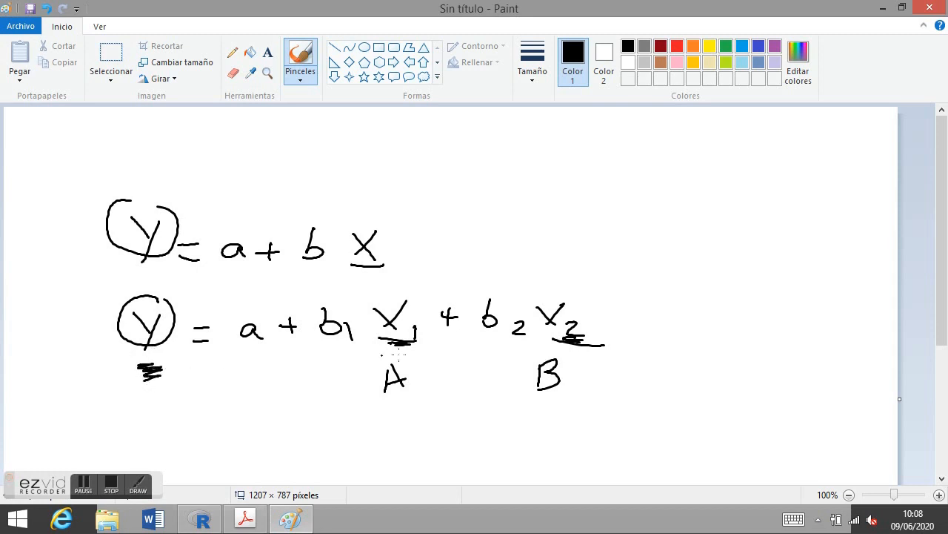
pyautogui.moveTo(393, 397); pyautogui.dragTo(413, 397)
pyautogui.moveTo(546, 398)
pyautogui.mouseDown()
pyautogui.moveTo(574, 391)
pyautogui.moveTo(566, 396)
pyautogui.mouseUp()
pyautogui.moveTo(375, 412); pyautogui.dragTo(397, 412)
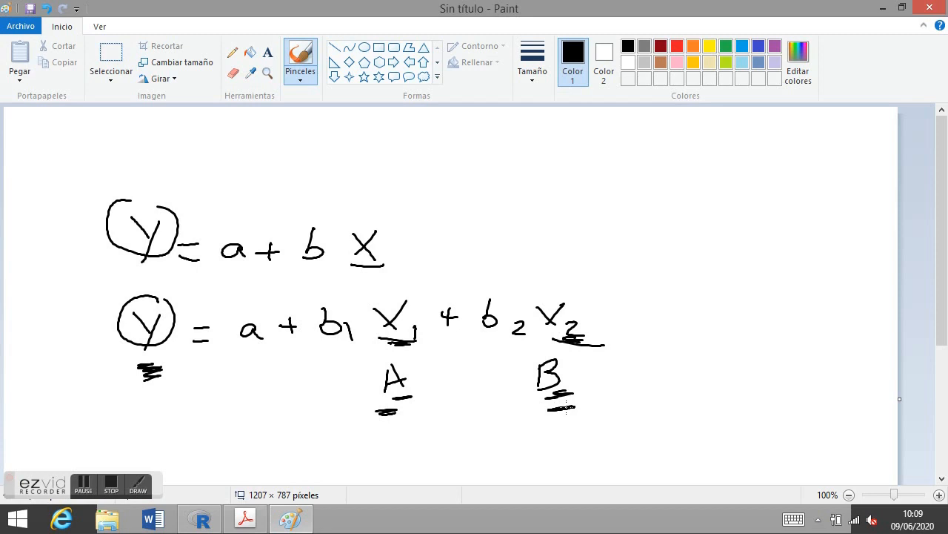
# - Circle the labels A and B and draw short arrows from them up towards the equation terms
pyautogui.moveTo(576, 367)
pyautogui.mouseDown()
pyautogui.moveTo(520, 379)
pyautogui.moveTo(585, 398)
pyautogui.mouseUp()
pyautogui.moveTo(395, 360)
pyautogui.mouseDown()
pyautogui.moveTo(407, 401)
pyautogui.moveTo(411, 380)
pyautogui.moveTo(366, 361)
pyautogui.moveTo(373, 343)
pyautogui.mouseUp()
pyautogui.moveTo(512, 374); pyautogui.dragTo(527, 354)
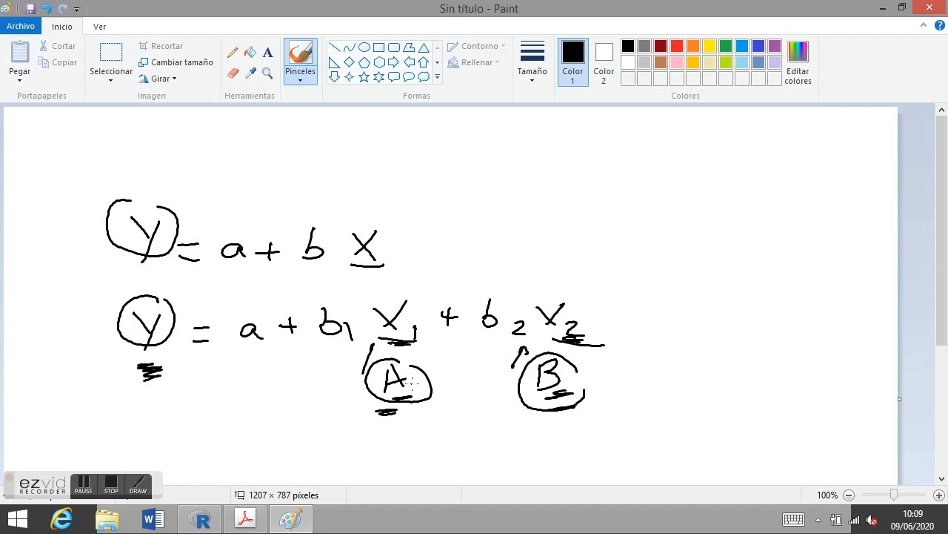
# - Write "RL" with branches S and M at the canvas's upper right, and "AV" below it
pyautogui.moveTo(555, 135); pyautogui.dragTo(557, 161)
pyautogui.moveTo(556, 133)
pyautogui.mouseDown()
pyautogui.moveTo(574, 139)
pyautogui.moveTo(579, 162)
pyautogui.moveTo(615, 161)
pyautogui.moveTo(663, 139)
pyautogui.mouseUp()
pyautogui.moveTo(657, 173)
pyautogui.mouseDown()
pyautogui.moveTo(666, 165)
pyautogui.moveTo(674, 172)
pyautogui.mouseUp()
pyautogui.moveTo(568, 194); pyautogui.dragTo(558, 218)
pyautogui.moveTo(569, 195); pyautogui.dragTo(579, 209)
pyautogui.moveTo(601, 199)
pyautogui.mouseDown()
pyautogui.moveTo(610, 213)
pyautogui.moveTo(619, 196)
pyautogui.mouseUp()
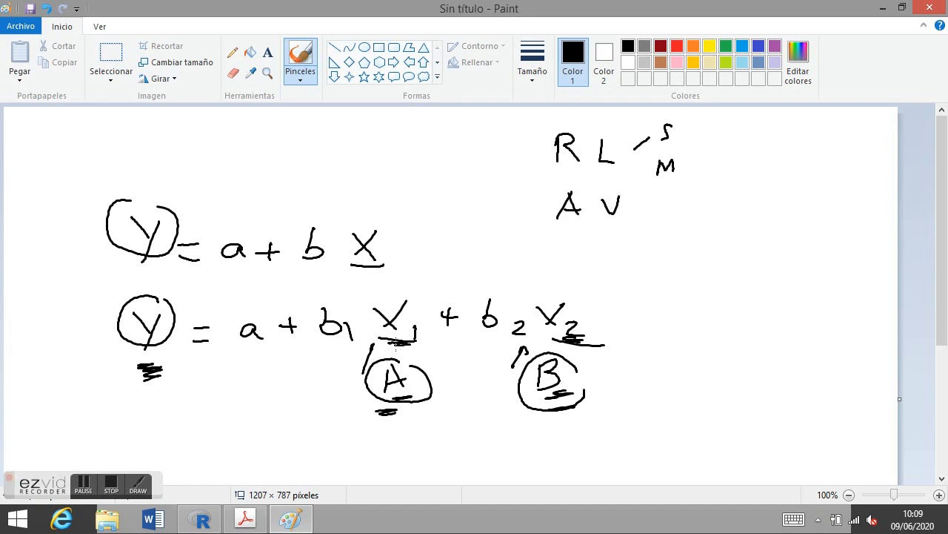
# - Circle X2, circle A again, and extend the scribbled mark under the second Y
pyautogui.moveTo(589, 292)
pyautogui.mouseDown()
pyautogui.moveTo(533, 319)
pyautogui.moveTo(606, 295)
pyautogui.mouseUp()
pyautogui.moveTo(406, 345)
pyautogui.mouseDown()
pyautogui.moveTo(388, 344)
pyautogui.moveTo(429, 397)
pyautogui.moveTo(439, 354)
pyautogui.mouseUp()
pyautogui.moveTo(137, 374)
pyautogui.mouseDown()
pyautogui.moveTo(152, 372)
pyautogui.moveTo(140, 405)
pyautogui.mouseUp()
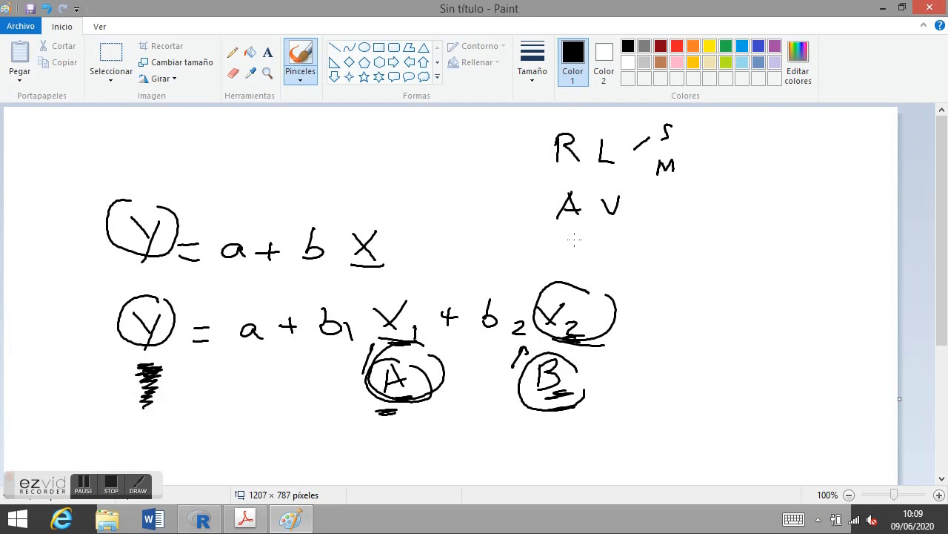
# - Add "ACV" under "AV", put a dash before each of the three entries, and circle the whole list
pyautogui.moveTo(579, 235)
pyautogui.mouseDown()
pyautogui.moveTo(567, 259)
pyautogui.moveTo(589, 251)
pyautogui.moveTo(569, 257)
pyautogui.mouseUp()
pyautogui.moveTo(627, 244); pyautogui.dragTo(616, 259)
pyautogui.moveTo(639, 239); pyautogui.dragTo(658, 238)
pyautogui.moveTo(526, 154); pyautogui.dragTo(538, 154)
pyautogui.moveTo(530, 210); pyautogui.dragTo(540, 210)
pyautogui.moveTo(540, 247); pyautogui.dragTo(554, 247)
pyautogui.moveTo(595, 121)
pyautogui.mouseDown()
pyautogui.moveTo(579, 115)
pyautogui.moveTo(511, 245)
pyautogui.moveTo(702, 216)
pyautogui.moveTo(651, 119)
pyautogui.moveTo(576, 116)
pyautogui.mouseUp()
# - Write "Modelo Lineal" beside the circled list with "lm" below it
pyautogui.moveTo(745, 154)
pyautogui.mouseDown()
pyautogui.moveTo(777, 181)
pyautogui.moveTo(828, 185)
pyautogui.mouseUp()
pyautogui.moveTo(861, 167)
pyautogui.mouseDown()
pyautogui.moveTo(849, 184)
pyautogui.moveTo(895, 194)
pyautogui.mouseUp()
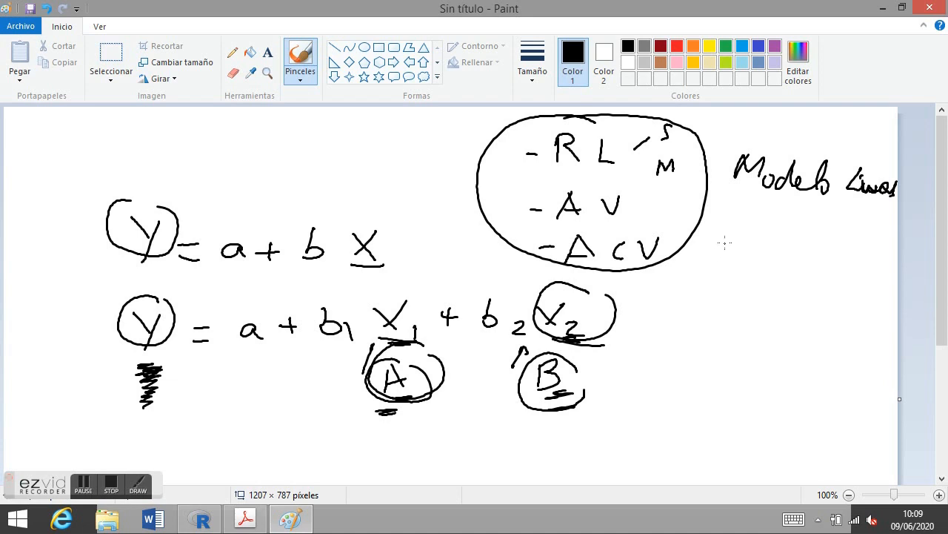
pyautogui.moveTo(727, 239); pyautogui.dragTo(735, 248)
pyautogui.moveTo(743, 247); pyautogui.dragTo(766, 251)
# - Mark both Y variables again and draw branches from the first Y to the values 1 and 0
pyautogui.moveTo(108, 269)
pyautogui.mouseDown()
pyautogui.moveTo(136, 268)
pyautogui.moveTo(123, 270)
pyautogui.mouseUp()
pyautogui.moveTo(133, 357)
pyautogui.mouseDown()
pyautogui.moveTo(161, 356)
pyautogui.moveTo(141, 359)
pyautogui.mouseUp()
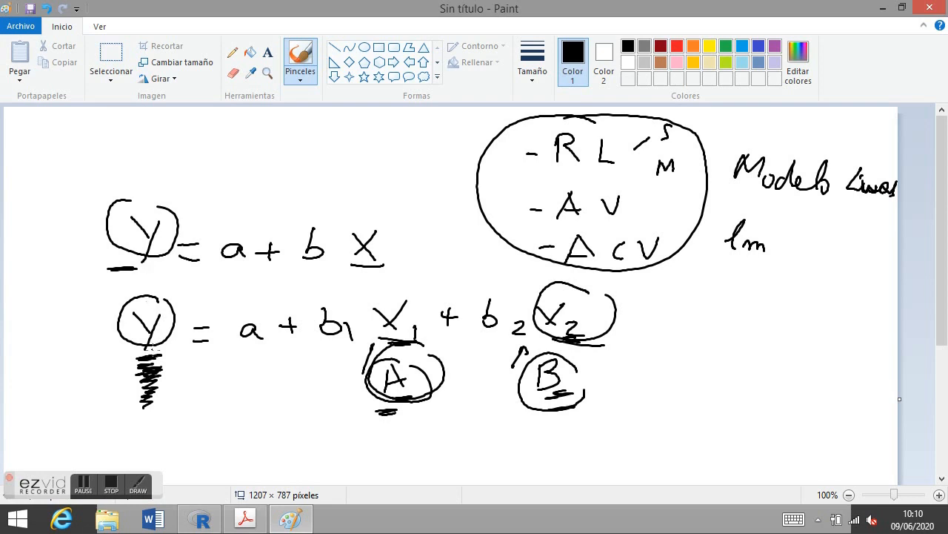
pyautogui.moveTo(145, 191); pyautogui.dragTo(148, 156)
pyautogui.moveTo(153, 198); pyautogui.dragTo(187, 175)
pyautogui.moveTo(151, 145)
pyautogui.mouseDown()
pyautogui.moveTo(219, 160)
pyautogui.moveTo(207, 158)
pyautogui.mouseUp()
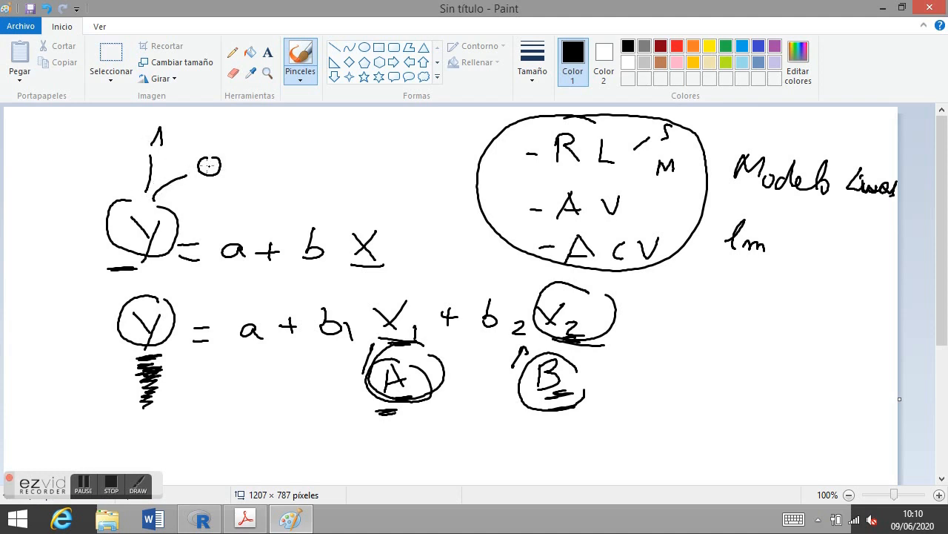
pyautogui.moveTo(167, 217)
pyautogui.mouseDown()
pyautogui.moveTo(126, 205)
pyautogui.moveTo(184, 241)
pyautogui.moveTo(158, 200)
pyautogui.mouseUp()
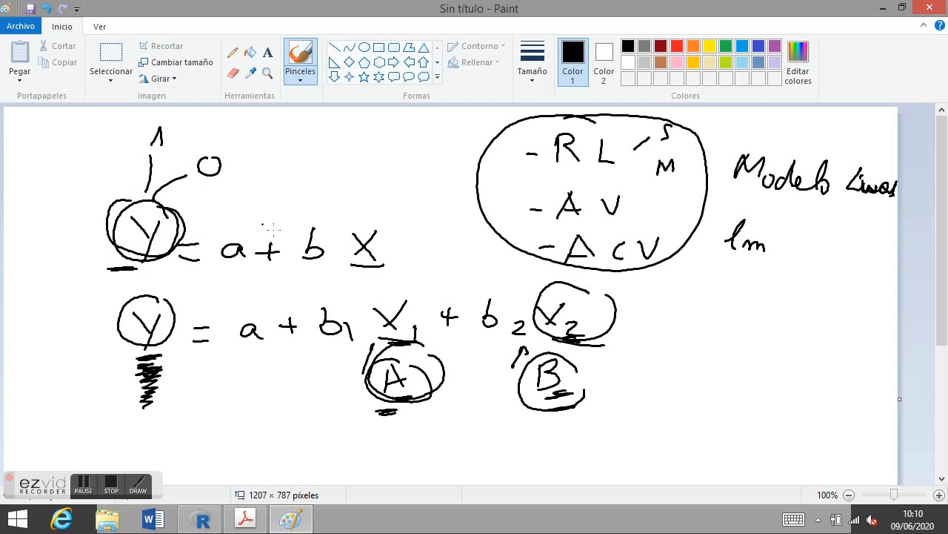
# - Underline the X of the first equation again and write "Reg. Logist" below "lm"
pyautogui.moveTo(349, 269); pyautogui.dragTo(376, 274)
pyautogui.moveTo(674, 291)
pyautogui.mouseDown()
pyautogui.moveTo(673, 312)
pyautogui.moveTo(716, 306)
pyautogui.moveTo(715, 323)
pyautogui.mouseUp()
pyautogui.click(732, 318)
pyautogui.moveTo(775, 279); pyautogui.dragTo(784, 297)
pyautogui.moveTo(790, 294); pyautogui.dragTo(806, 312)
pyautogui.moveTo(820, 303); pyautogui.dragTo(824, 307)
pyautogui.moveTo(833, 295); pyautogui.dragTo(832, 308)
pyautogui.moveTo(848, 279); pyautogui.dragTo(852, 291)
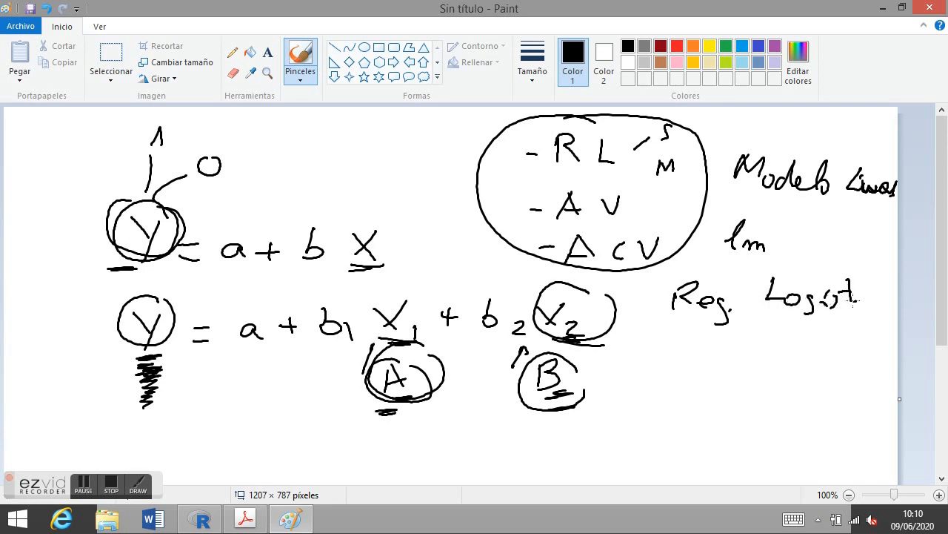
# - Emphasize the first Y with more circles and underlining, and add strokes under the second Y
pyautogui.moveTo(182, 252)
pyautogui.mouseDown()
pyautogui.moveTo(129, 264)
pyautogui.moveTo(153, 259)
pyautogui.mouseUp()
pyautogui.moveTo(166, 201)
pyautogui.mouseDown()
pyautogui.moveTo(124, 203)
pyautogui.moveTo(193, 256)
pyautogui.moveTo(161, 236)
pyautogui.mouseUp()
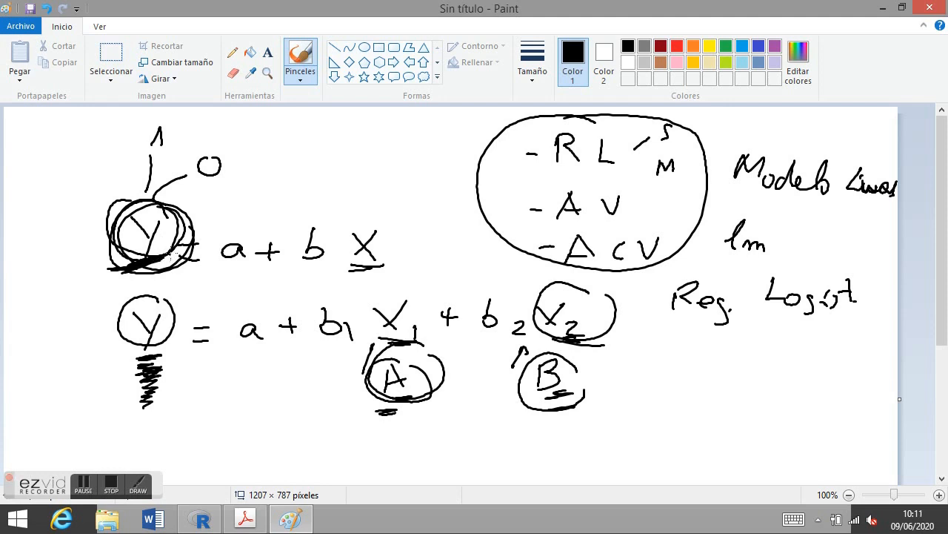
pyautogui.moveTo(142, 285)
pyautogui.mouseDown()
pyautogui.moveTo(133, 286)
pyautogui.moveTo(165, 272)
pyautogui.mouseUp()
pyautogui.moveTo(147, 363)
pyautogui.mouseDown()
pyautogui.moveTo(138, 363)
pyautogui.moveTo(157, 355)
pyautogui.mouseUp()
# - Write "Reg. Poiss" below "Reg. Logist" and put a dash before both regression entries
pyautogui.moveTo(676, 338); pyautogui.dragTo(672, 366)
pyautogui.moveTo(674, 341)
pyautogui.mouseDown()
pyautogui.moveTo(687, 343)
pyautogui.moveTo(697, 360)
pyautogui.mouseUp()
pyautogui.moveTo(701, 354); pyautogui.dragTo(709, 370)
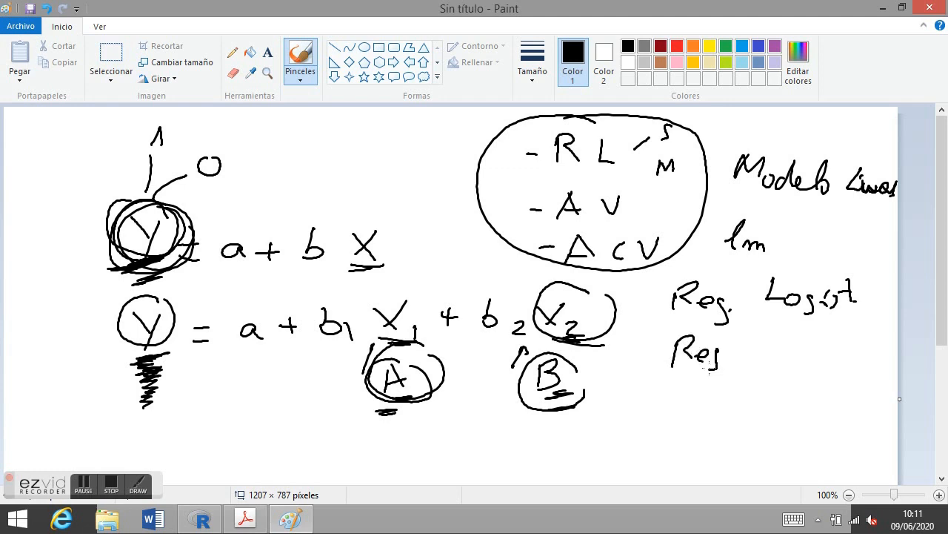
pyautogui.moveTo(768, 333); pyautogui.dragTo(799, 330)
pyautogui.moveTo(775, 334)
pyautogui.mouseDown()
pyautogui.moveTo(773, 357)
pyautogui.moveTo(782, 340)
pyautogui.mouseUp()
pyautogui.moveTo(800, 344); pyautogui.dragTo(819, 353)
pyautogui.moveTo(827, 334); pyautogui.dragTo(832, 347)
pyautogui.moveTo(845, 338); pyautogui.dragTo(840, 348)
pyautogui.moveTo(649, 296); pyautogui.dragTo(667, 297)
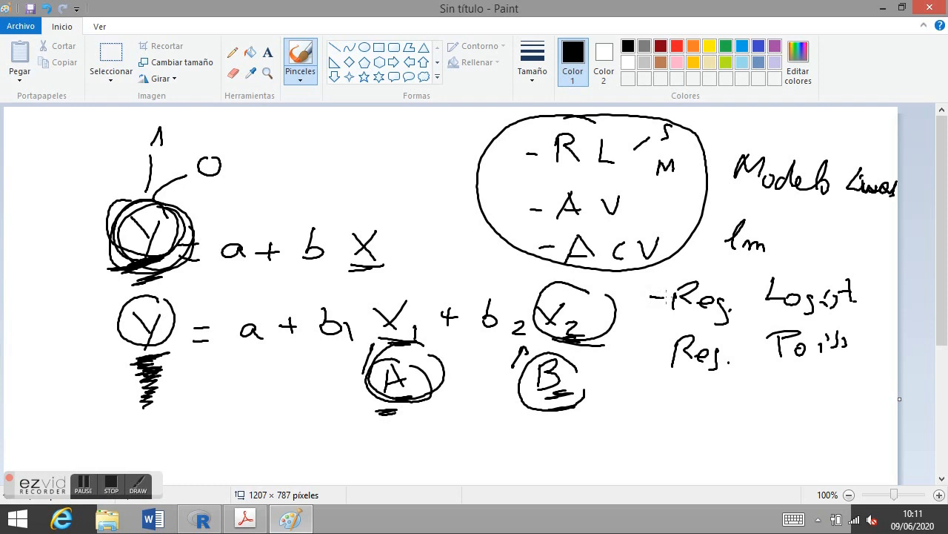
pyautogui.moveTo(654, 354); pyautogui.dragTo(672, 355)
# - Enclose the linear models and both regressions in one outline, underline "Modelo", and write "M. Li. Gener" and "glm" beneath
pyautogui.moveTo(728, 122)
pyautogui.mouseDown()
pyautogui.moveTo(489, 132)
pyautogui.moveTo(585, 265)
pyautogui.moveTo(747, 384)
pyautogui.moveTo(849, 326)
pyautogui.moveTo(705, 145)
pyautogui.mouseUp()
pyautogui.moveTo(620, 424)
pyautogui.mouseDown()
pyautogui.moveTo(630, 400)
pyautogui.moveTo(649, 408)
pyautogui.mouseUp()
pyautogui.moveTo(697, 379); pyautogui.dragTo(708, 405)
pyautogui.click(720, 397)
pyautogui.click(722, 402)
pyautogui.moveTo(796, 384)
pyautogui.mouseDown()
pyautogui.moveTo(784, 392)
pyautogui.moveTo(786, 419)
pyautogui.moveTo(854, 394)
pyautogui.mouseUp()
pyautogui.moveTo(718, 198); pyautogui.dragTo(847, 206)
pyautogui.moveTo(850, 386); pyautogui.dragTo(891, 387)
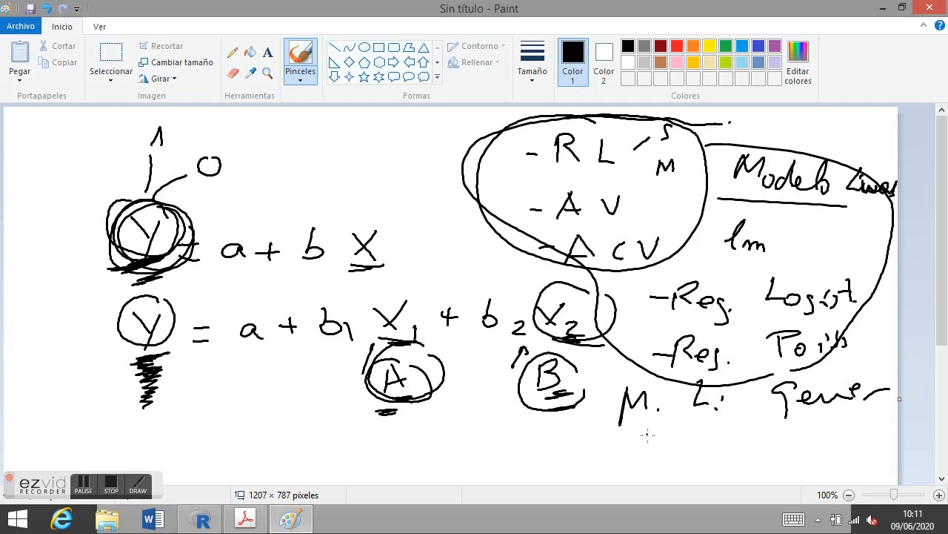
pyautogui.moveTo(654, 442); pyautogui.dragTo(655, 440)
pyautogui.moveTo(664, 451); pyautogui.dragTo(711, 449)
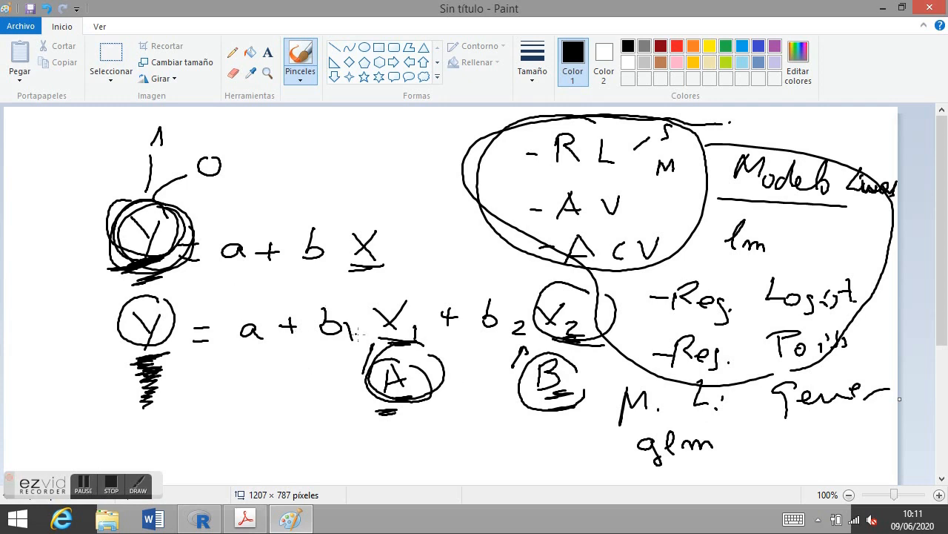
# - Mark X1 and X2 again, circle X, and write the function h( ) around X and X1
pyautogui.moveTo(381, 339); pyautogui.dragTo(378, 342)
pyautogui.moveTo(574, 338); pyautogui.dragTo(579, 343)
pyautogui.moveTo(391, 212)
pyautogui.mouseDown()
pyautogui.moveTo(354, 212)
pyautogui.moveTo(404, 256)
pyautogui.moveTo(400, 220)
pyautogui.mouseUp()
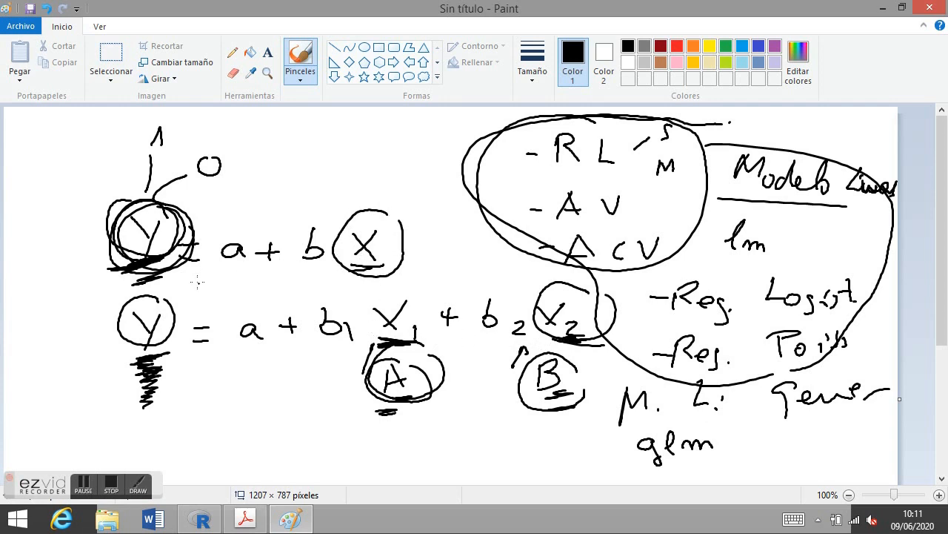
pyautogui.moveTo(341, 218)
pyautogui.mouseDown()
pyautogui.moveTo(337, 257)
pyautogui.moveTo(365, 268)
pyautogui.mouseUp()
pyautogui.moveTo(386, 209); pyautogui.dragTo(391, 270)
pyautogui.moveTo(353, 304); pyautogui.dragTo(374, 331)
pyautogui.moveTo(392, 280)
pyautogui.mouseDown()
pyautogui.moveTo(372, 315)
pyautogui.moveTo(395, 338)
pyautogui.mouseUp()
pyautogui.moveTo(426, 281); pyautogui.dragTo(436, 327)
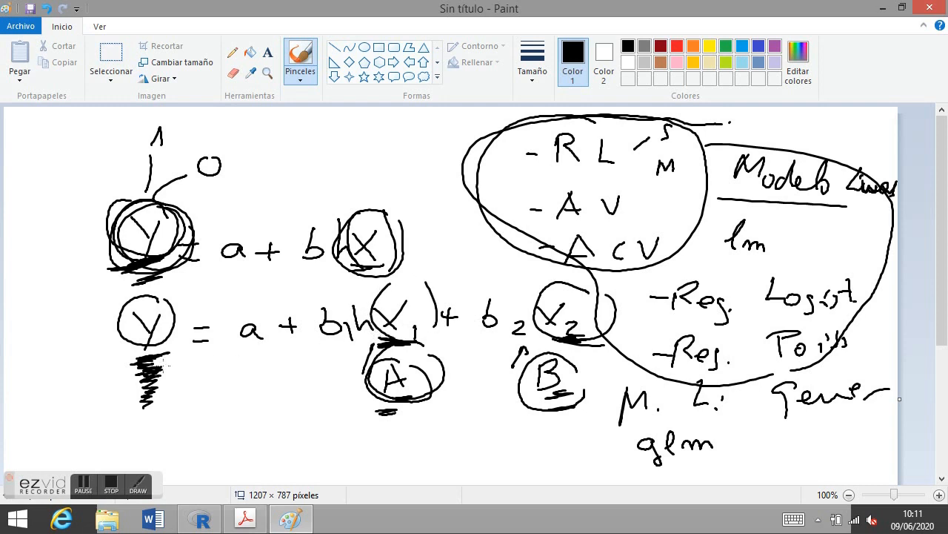
# - Write a circled "GAM" below the equations and outline all the listed models down to "glm"
pyautogui.moveTo(454, 428)
pyautogui.mouseDown()
pyautogui.moveTo(455, 447)
pyautogui.moveTo(483, 425)
pyautogui.moveTo(497, 450)
pyautogui.moveTo(493, 442)
pyautogui.mouseUp()
pyautogui.moveTo(515, 429); pyautogui.dragTo(515, 454)
pyautogui.moveTo(516, 430); pyautogui.dragTo(541, 448)
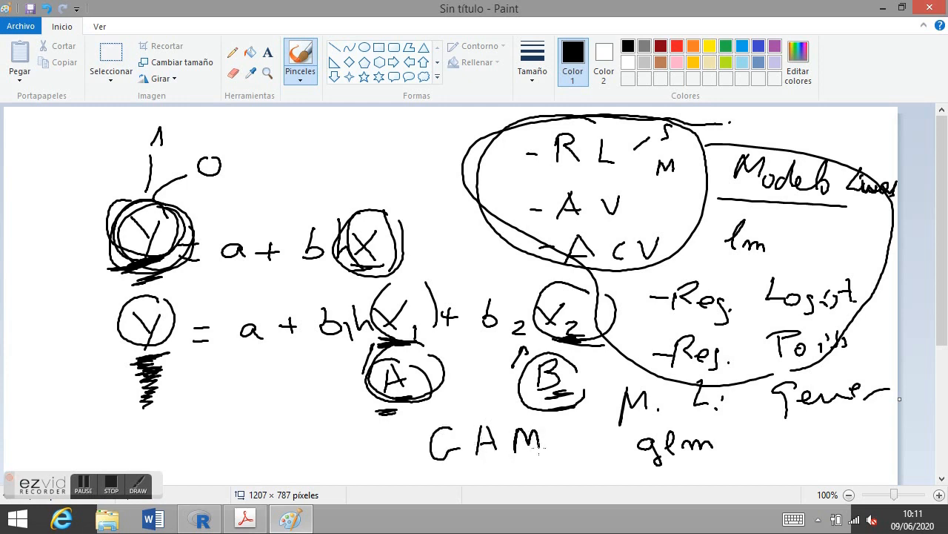
pyautogui.moveTo(482, 451); pyautogui.dragTo(497, 452)
pyautogui.moveTo(533, 450)
pyautogui.mouseDown()
pyautogui.moveTo(557, 451)
pyautogui.moveTo(412, 453)
pyautogui.moveTo(543, 454)
pyautogui.mouseUp()
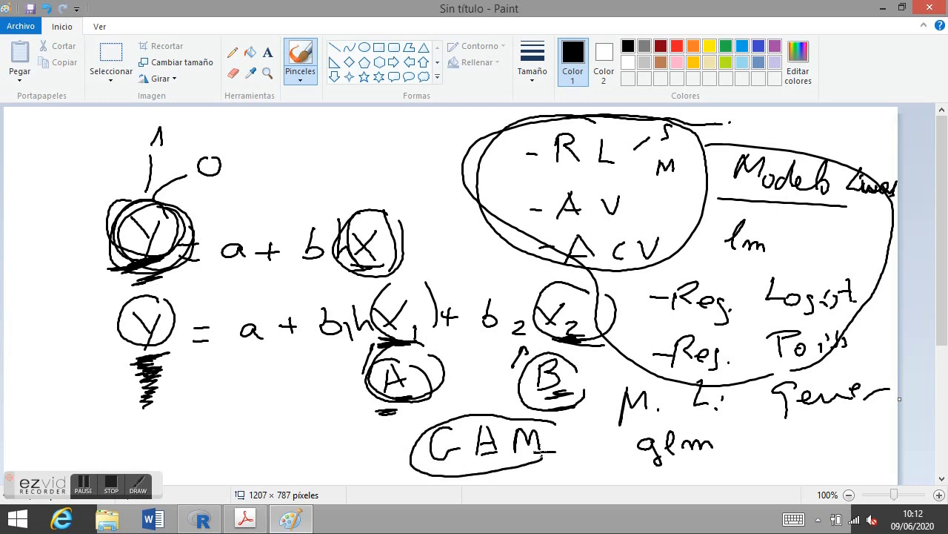
pyautogui.moveTo(533, 120)
pyautogui.mouseDown()
pyautogui.moveTo(499, 126)
pyautogui.moveTo(630, 441)
pyautogui.moveTo(831, 427)
pyautogui.moveTo(902, 307)
pyautogui.mouseUp()
pyautogui.moveTo(898, 175); pyautogui.dragTo(670, 136)
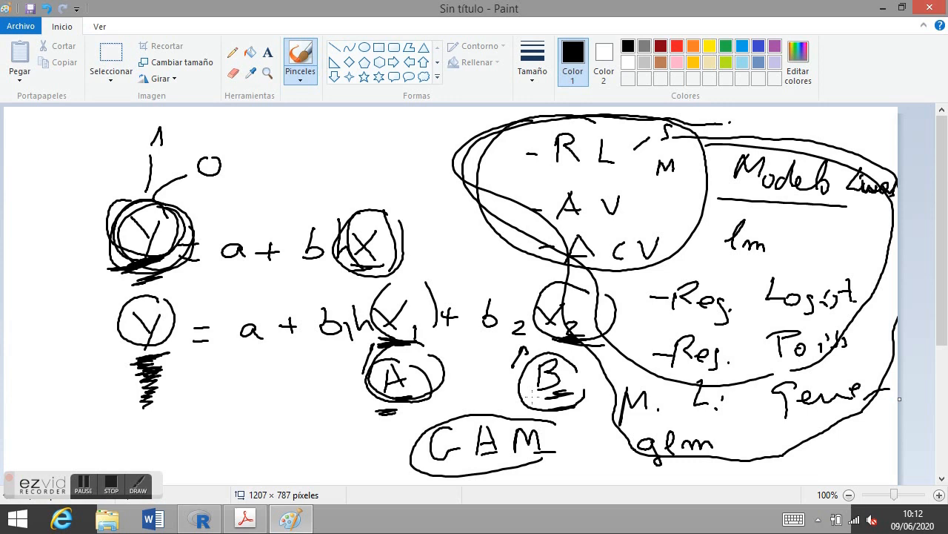
# - Switch to the R console and load R Commander with library(Rcmdr)
pyautogui.hotkey('alt', 'Tab')
pyautogui.hotkey('alt', 'Tab')
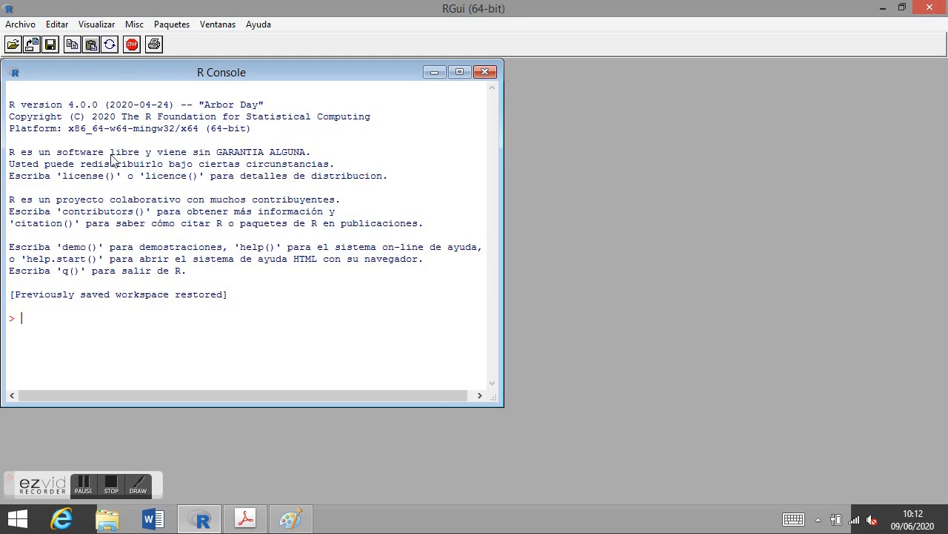
pyautogui.write('library(Rcmdr)')
pyautogui.press('Return')
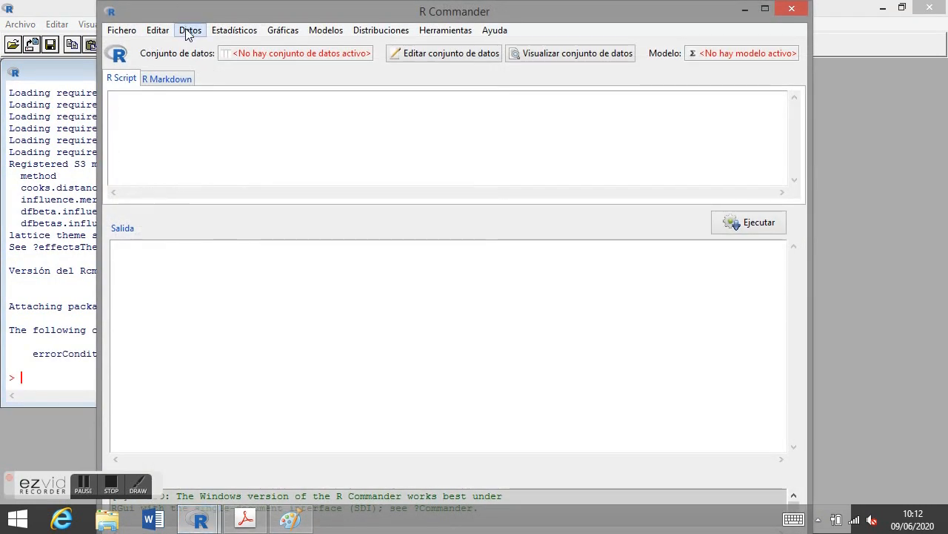
# - Start importing data from SPSS with the data set named profun
pyautogui.click(187, 33)
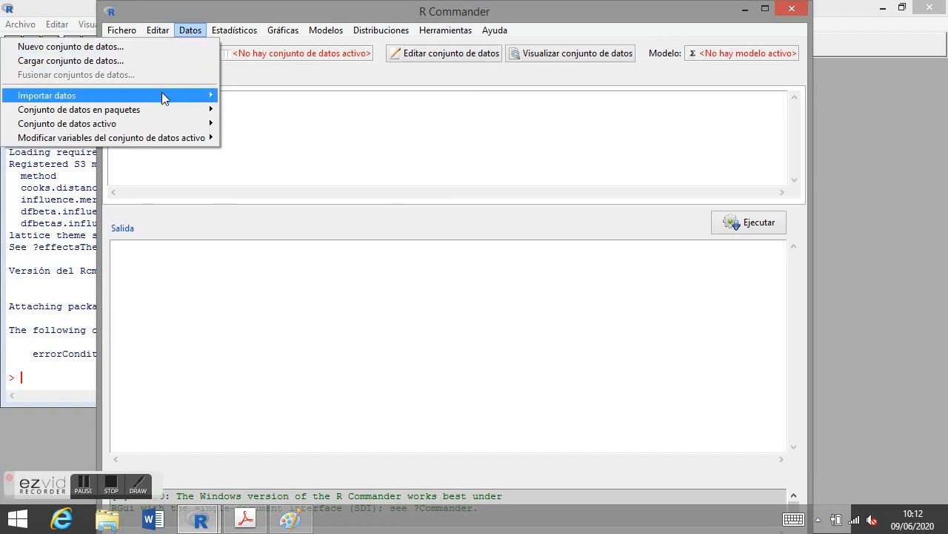
pyautogui.moveTo(162, 94)
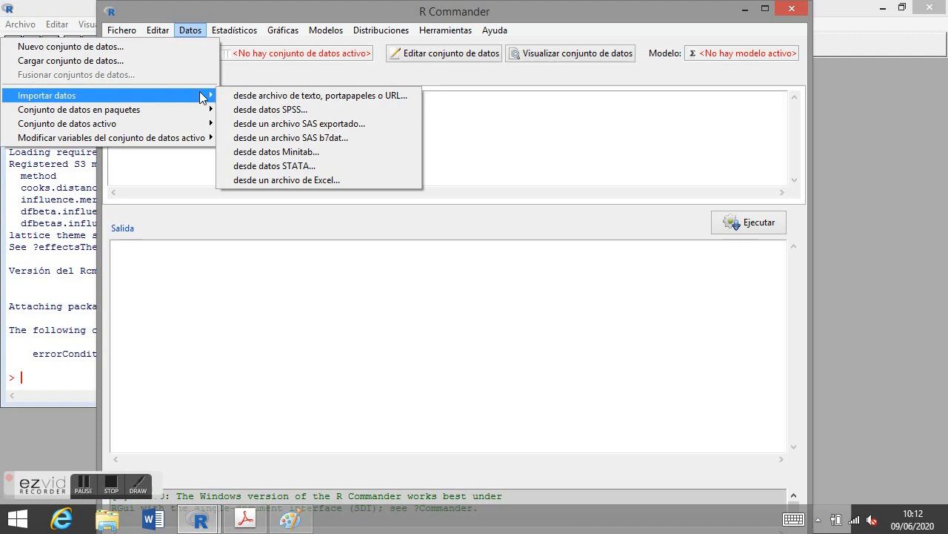
pyautogui.click(251, 109)
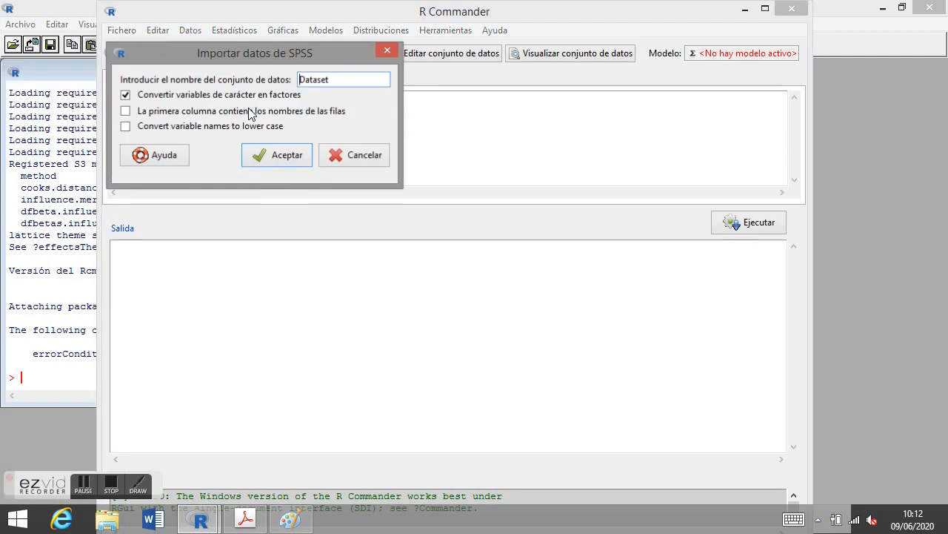
pyautogui.press('BackSpace')
pyautogui.press('BackSpace')
pyautogui.press('BackSpace')
pyautogui.press('BackSpace')
pyautogui.press('BackSpace')
pyautogui.press('BackSpace')
pyautogui.press('BackSpace')
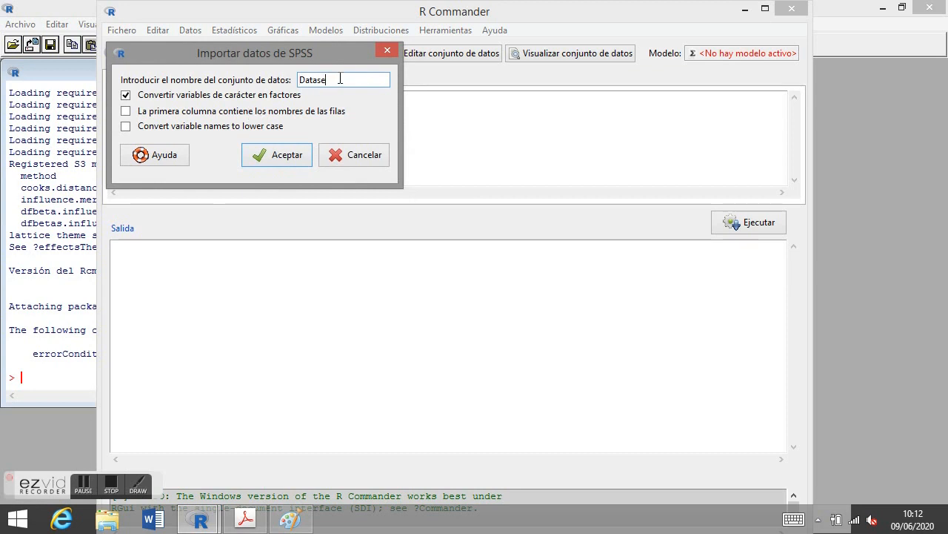
pyautogui.write('profun')
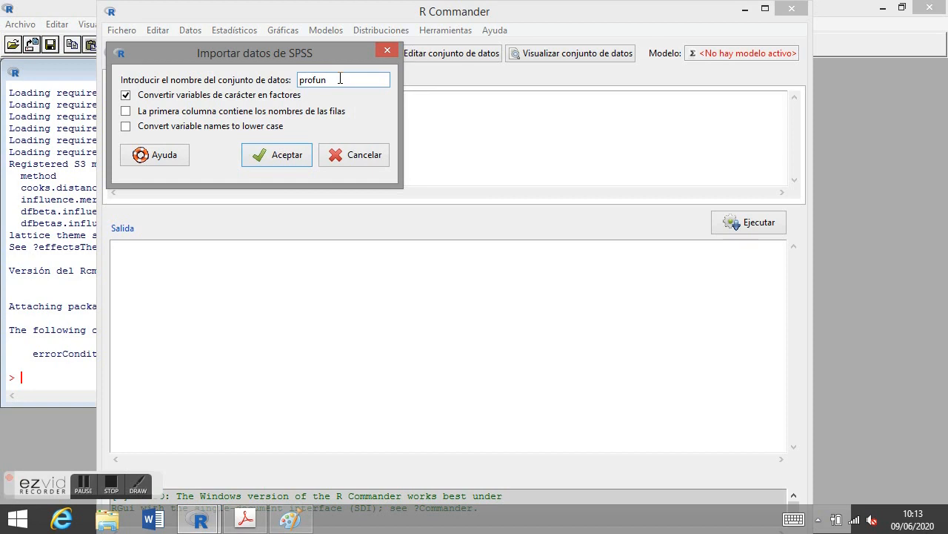
pyautogui.click(276, 154)
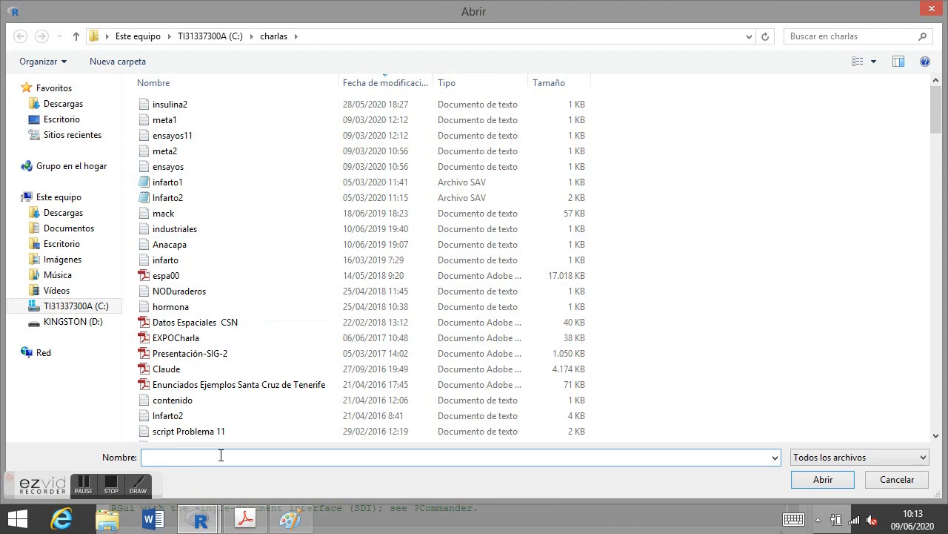
# - Open profundidad.sav as the import source and highlight the readSPSS function in the generated script
pyautogui.write('profun')
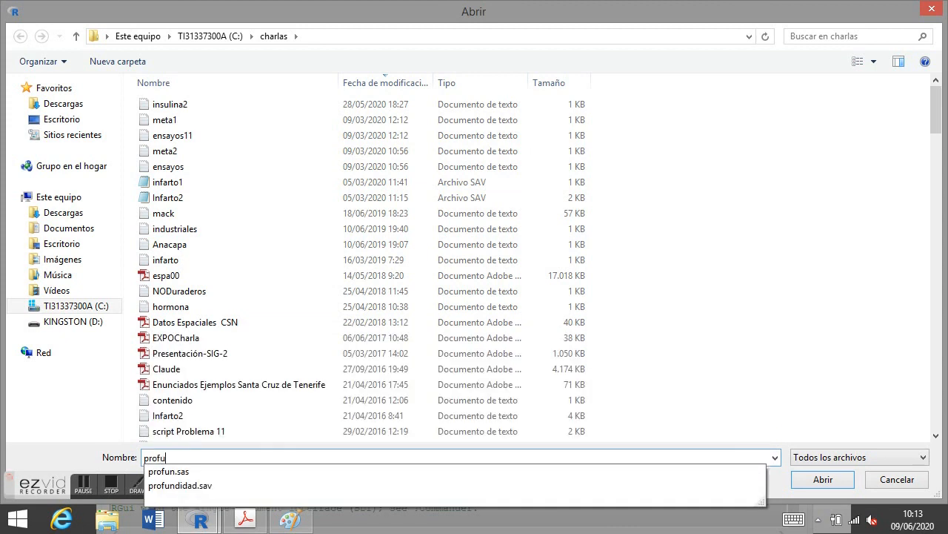
pyautogui.click(208, 485)
pyautogui.click(827, 482)
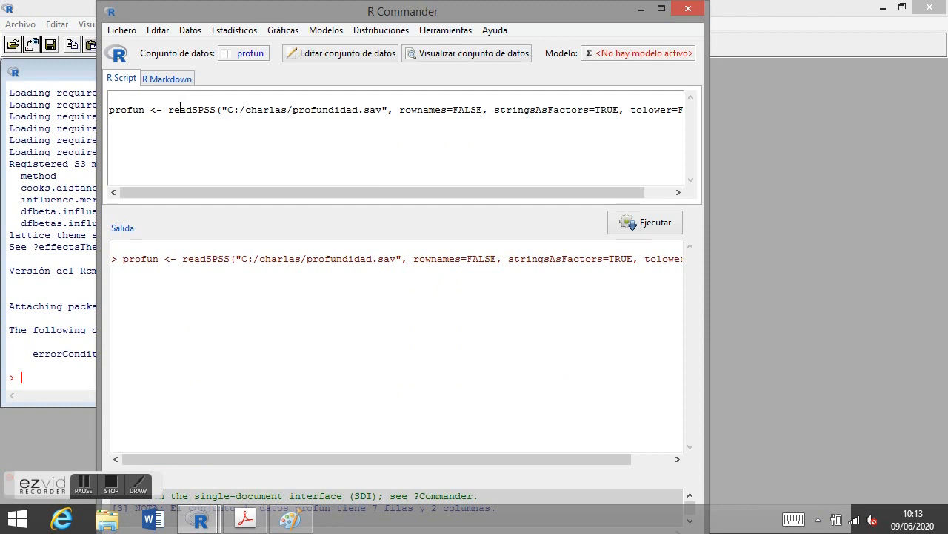
pyautogui.moveTo(169, 110); pyautogui.dragTo(216, 110)
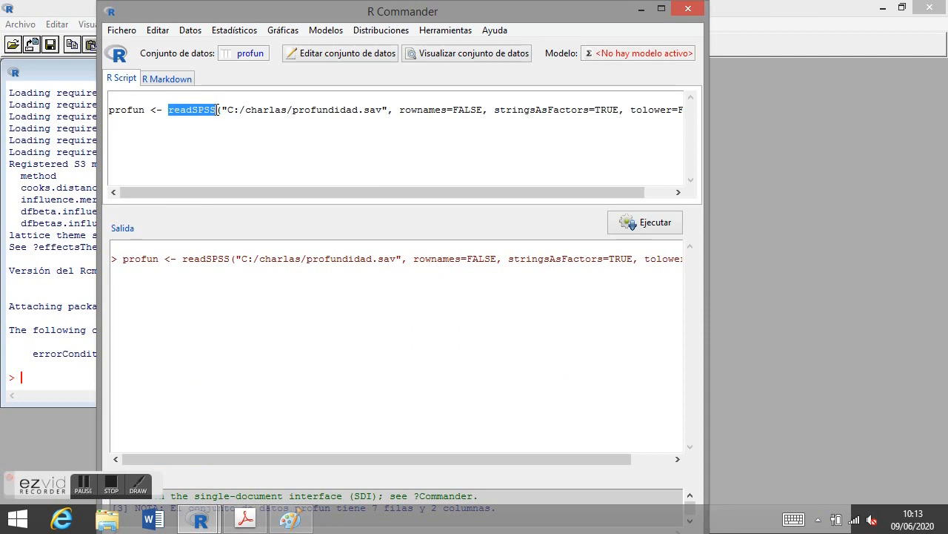
# - Print the contents of the profun data set in the R console
pyautogui.click(209, 121)
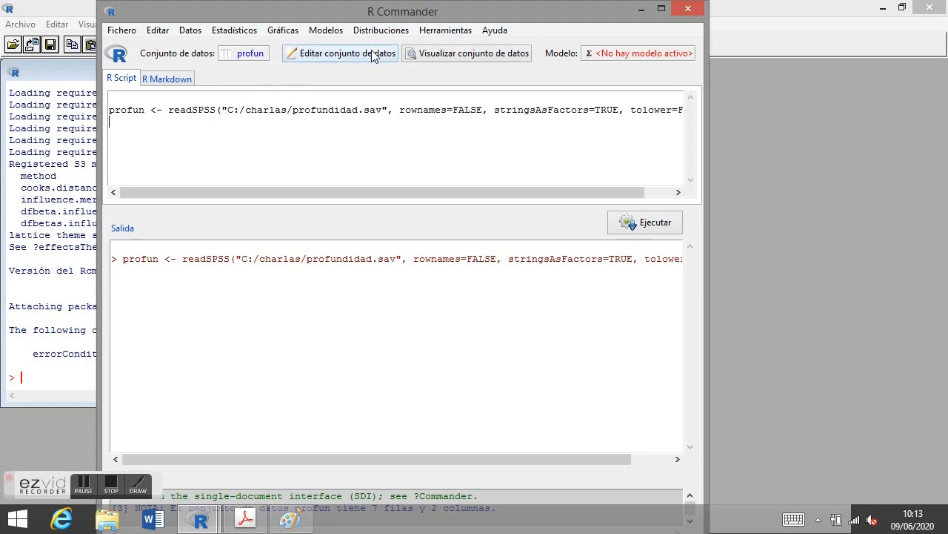
pyautogui.click(28, 368)
pyautogui.write('profun')
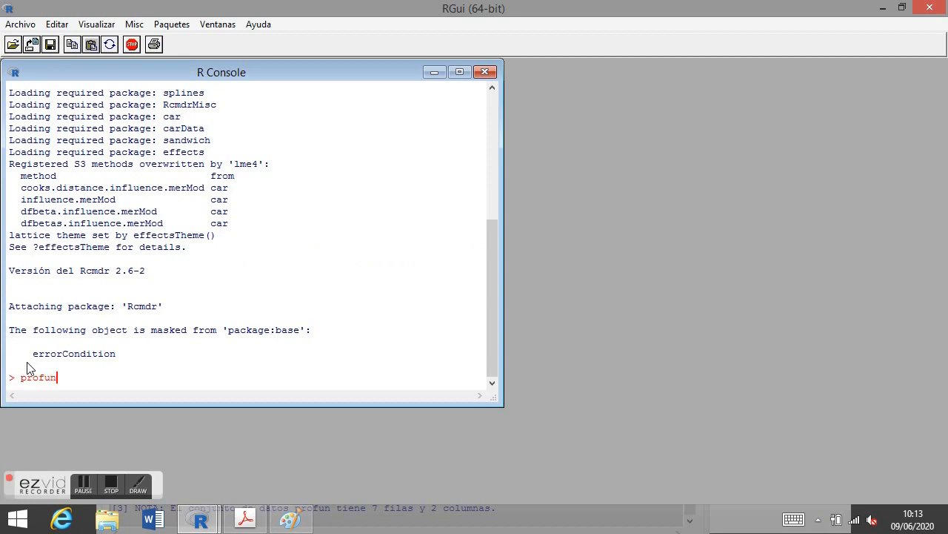
pyautogui.press('Return')
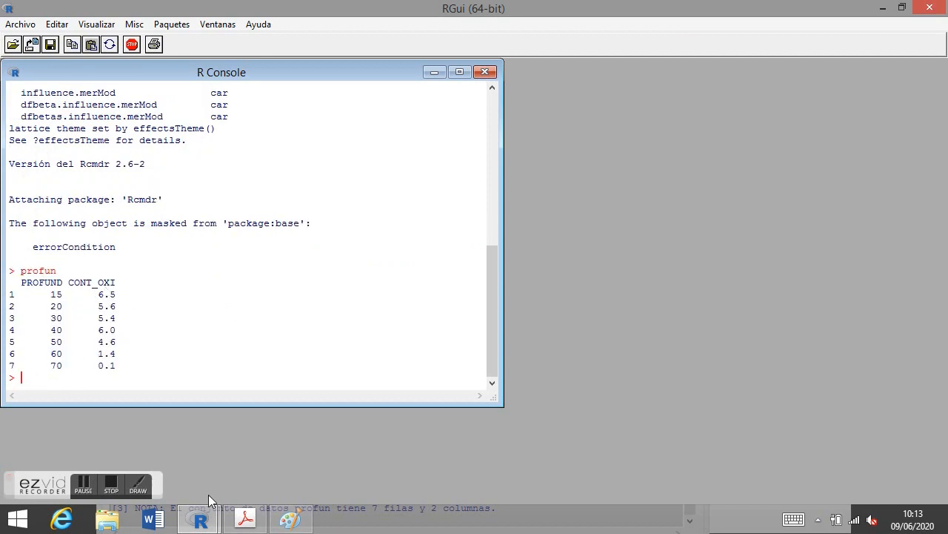
# - Return to R Commander and create an XY plot with PROFUND as explanatory variable and CONT_OXI as explained variable
pyautogui.moveTo(239, 515)
pyautogui.moveTo(198, 519)
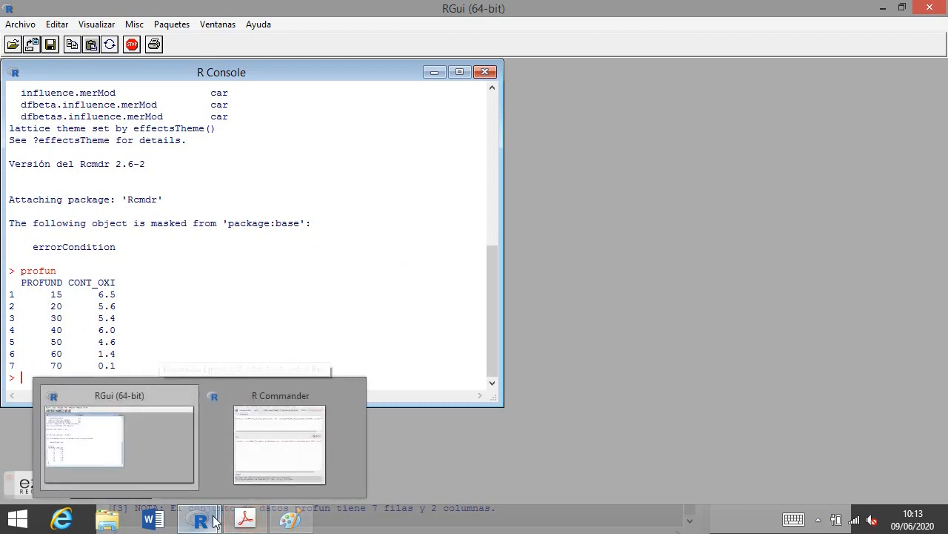
pyautogui.click(265, 454)
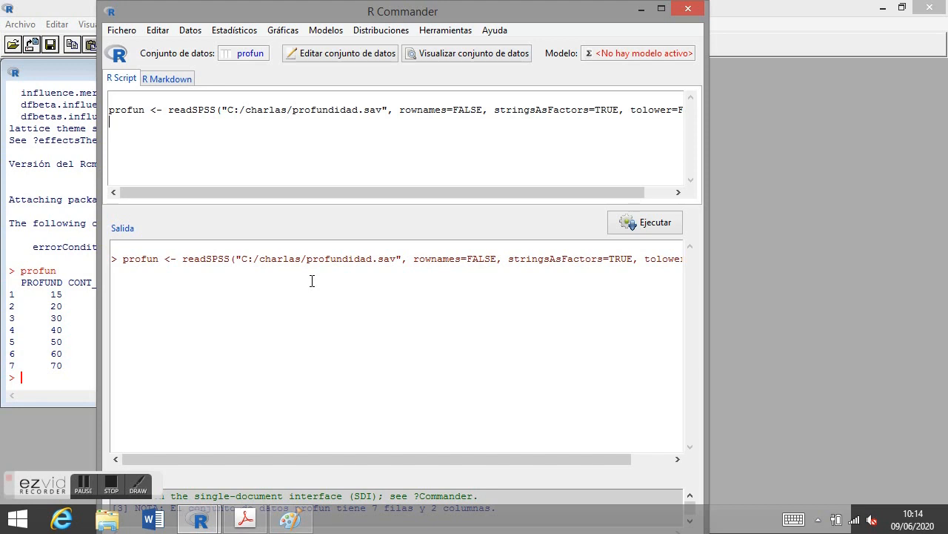
pyautogui.click(284, 32)
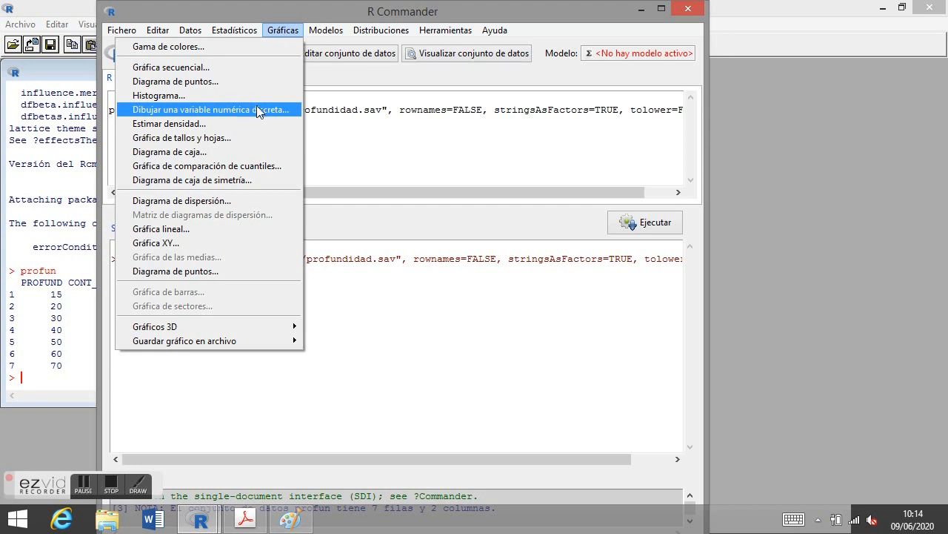
pyautogui.click(197, 243)
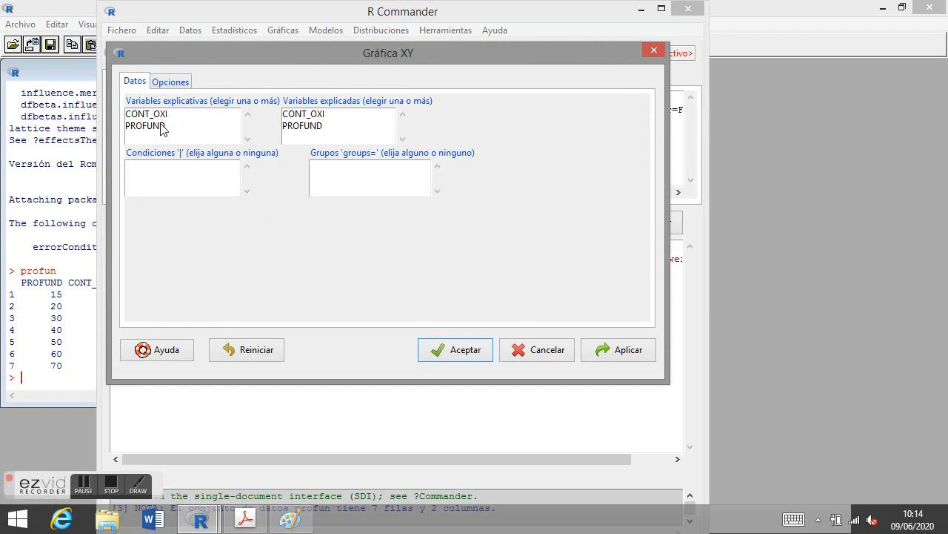
pyautogui.click(163, 130)
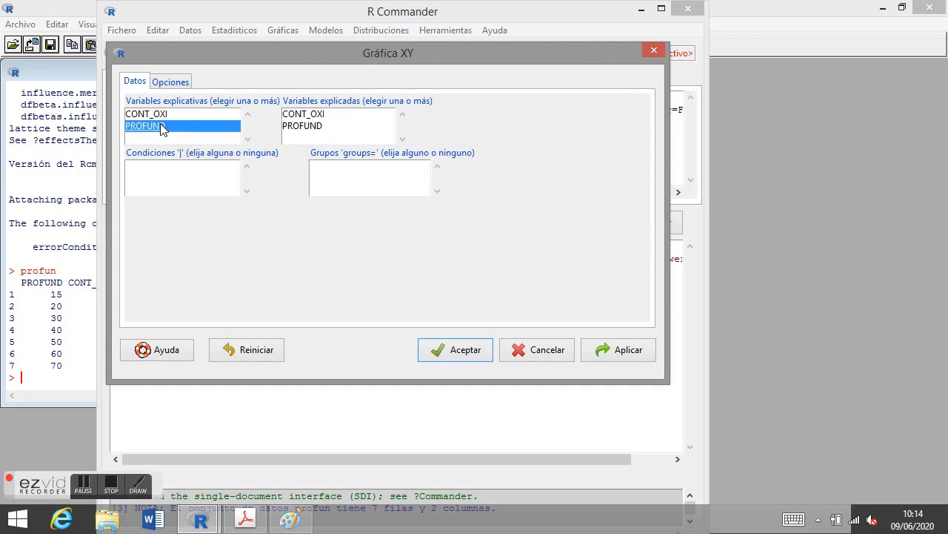
pyautogui.click(298, 114)
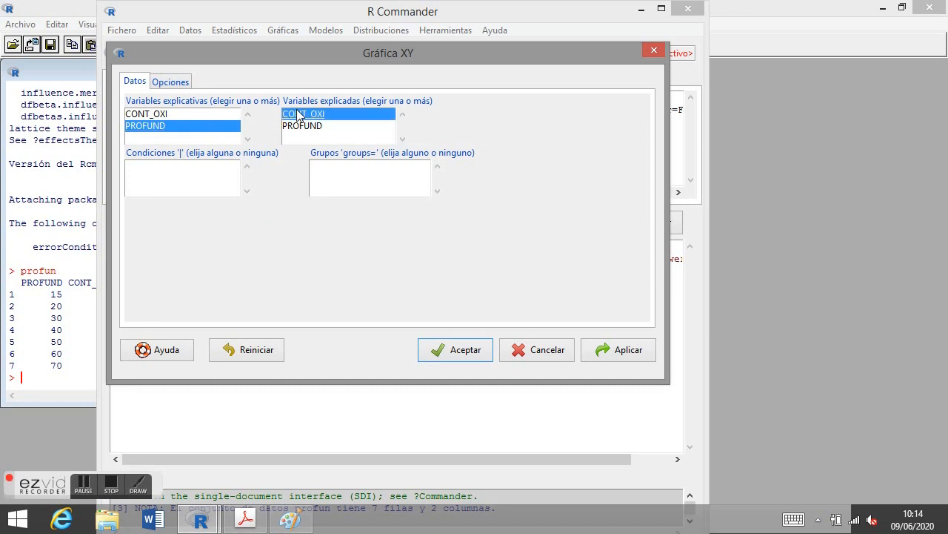
pyautogui.click(461, 352)
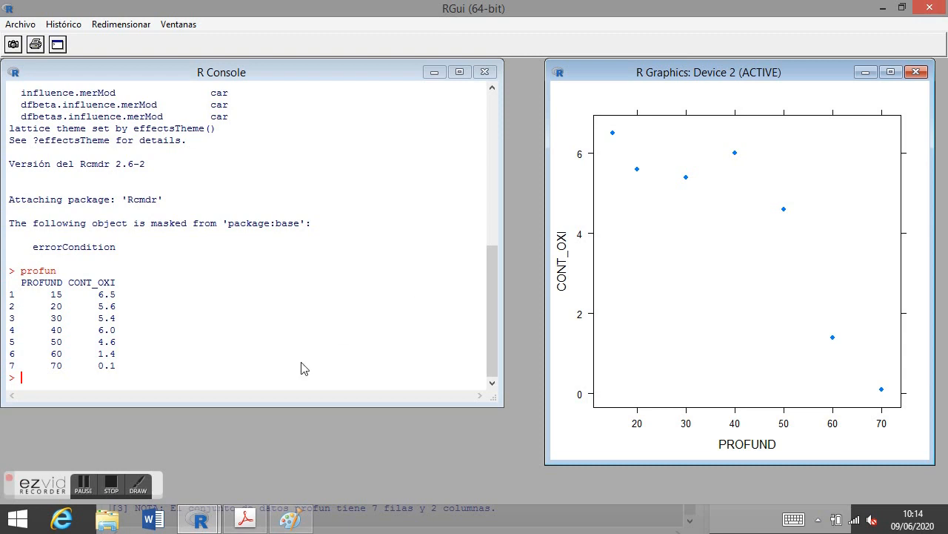
# - Return to R Commander and fit a linear regression with CONT_OXI as the explained variable and PROFUND as the explanatory variable
pyautogui.moveTo(217, 516)
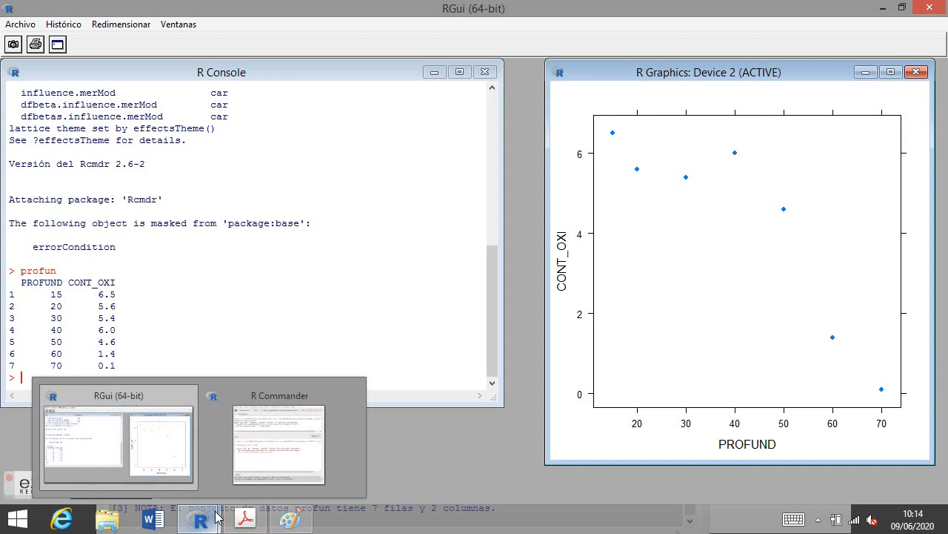
pyautogui.click(254, 463)
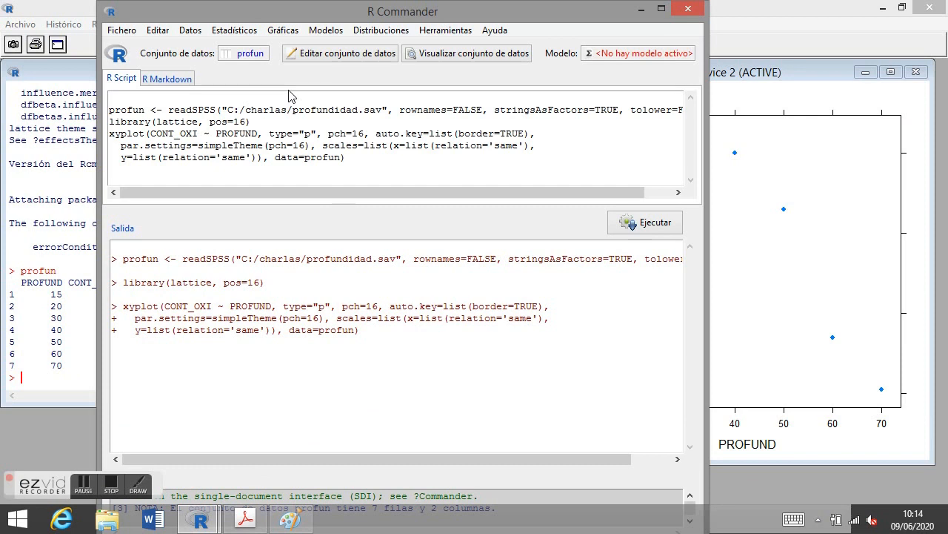
pyautogui.click(246, 31)
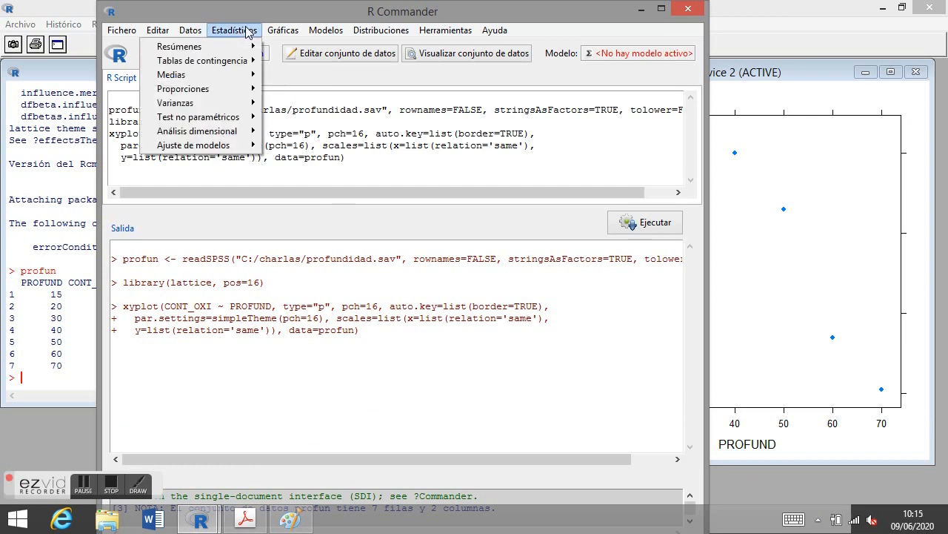
pyautogui.moveTo(222, 145)
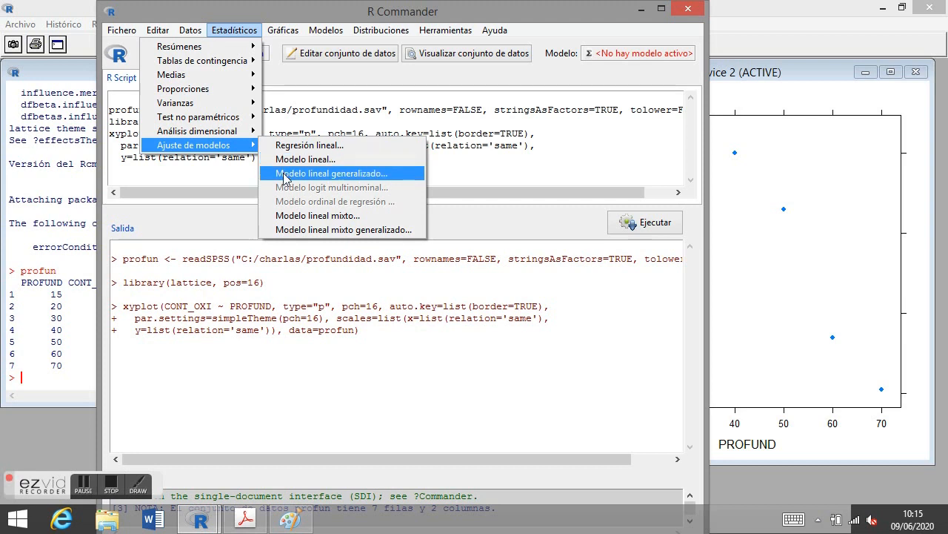
pyautogui.click(317, 145)
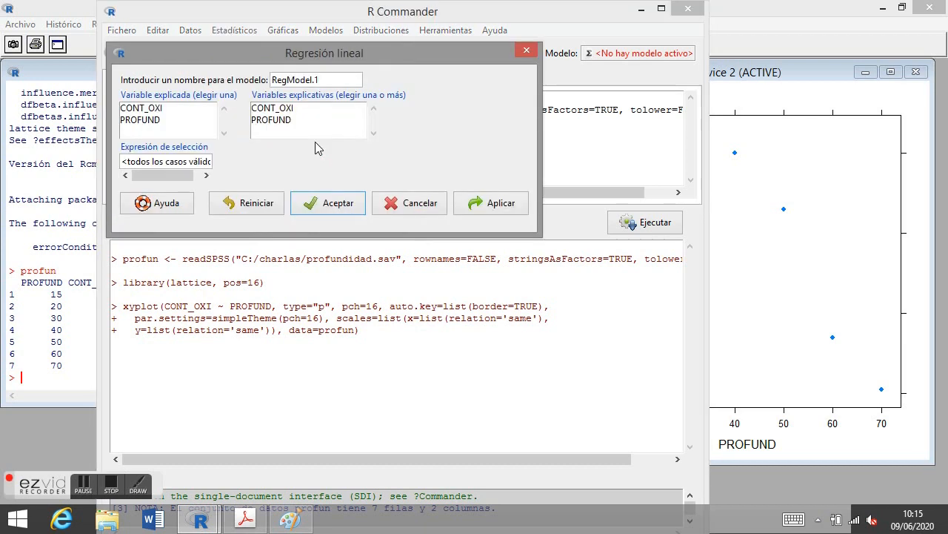
pyautogui.click(157, 111)
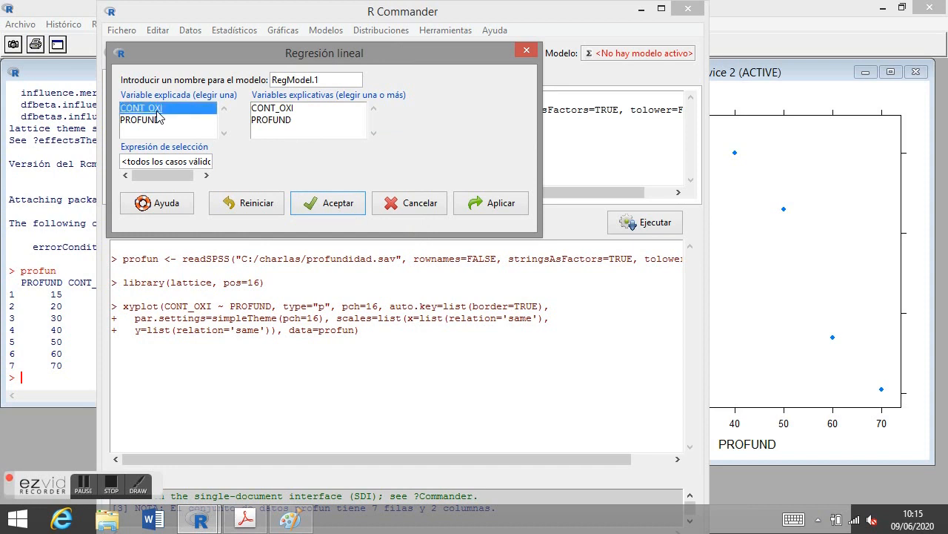
pyautogui.click(258, 121)
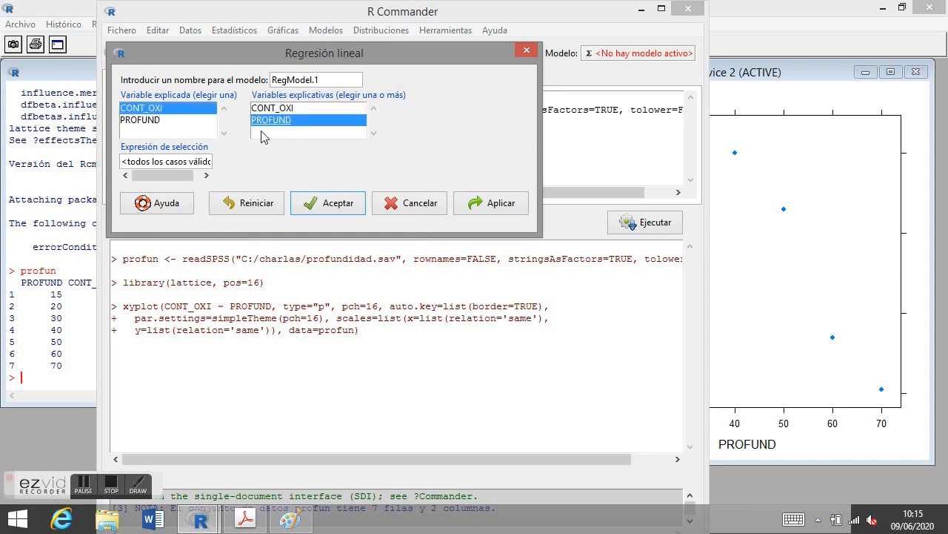
pyautogui.click(315, 207)
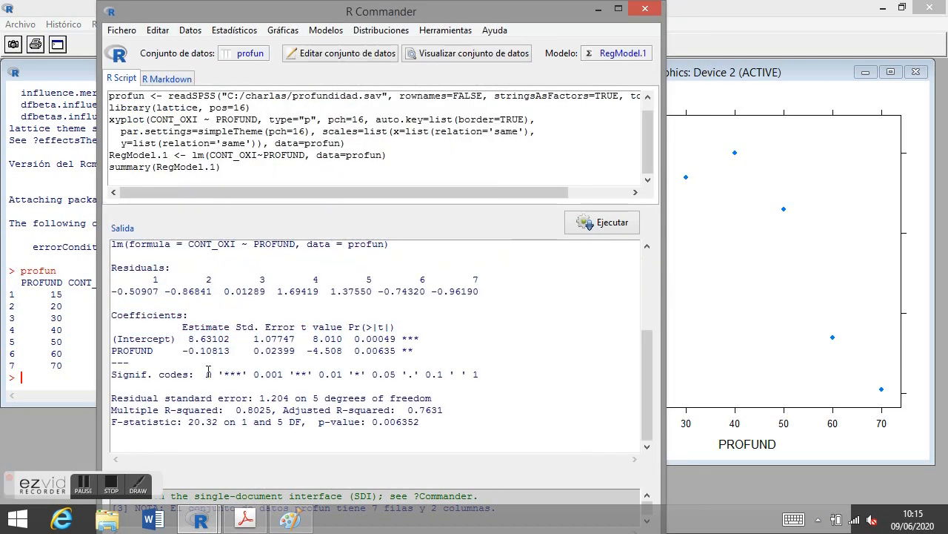
# - Highlight the intercept estimate, the PROFUND estimate and the PROFUND p-value in the regression summary one after another
pyautogui.moveTo(188, 339); pyautogui.dragTo(237, 339)
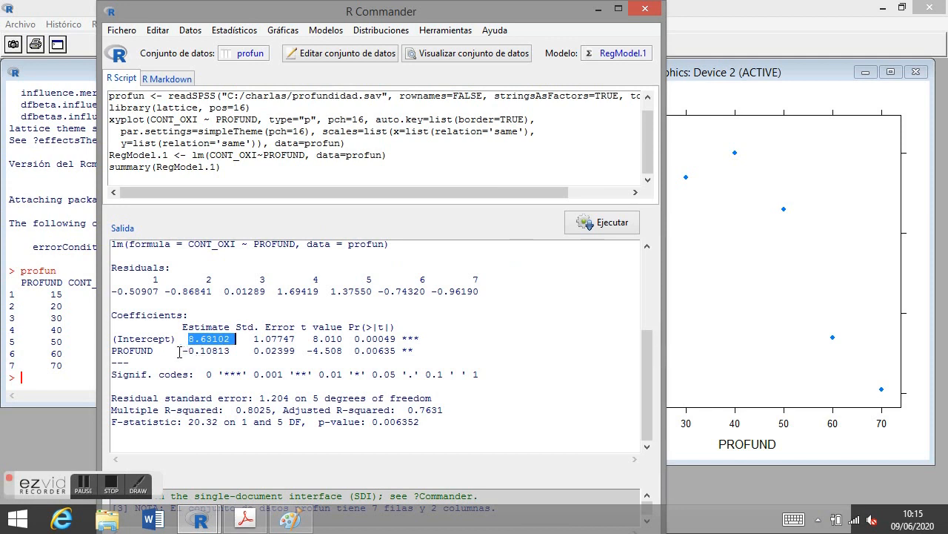
pyautogui.moveTo(179, 351); pyautogui.dragTo(236, 351)
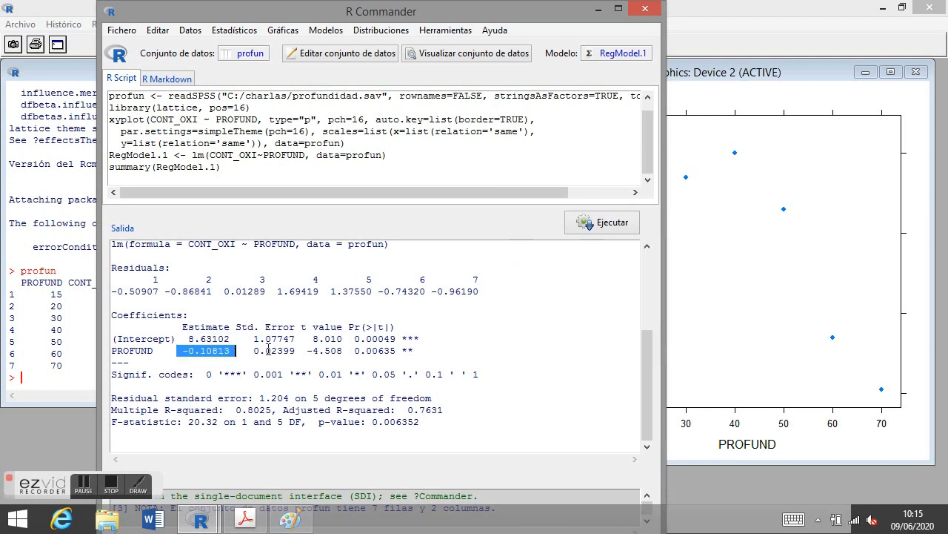
pyautogui.moveTo(355, 351); pyautogui.dragTo(396, 351)
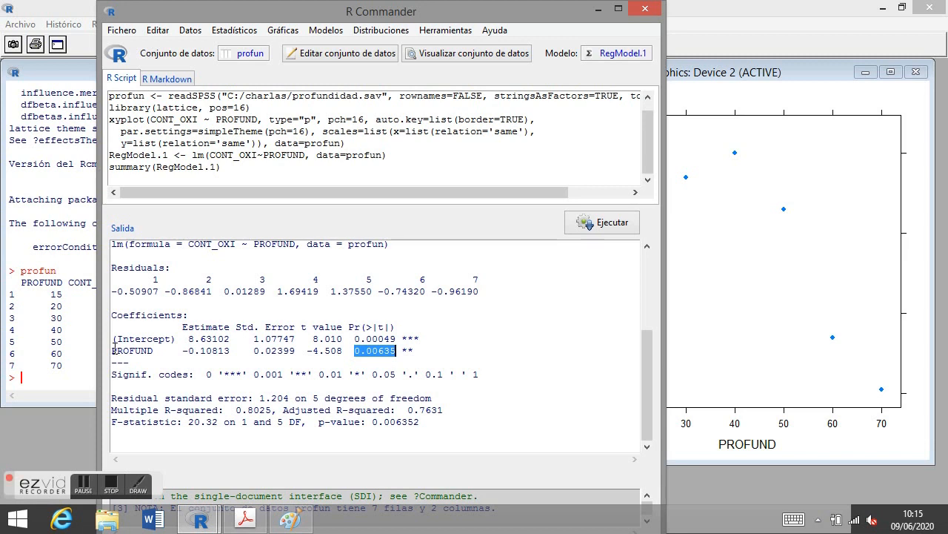
pyautogui.click(378, 357)
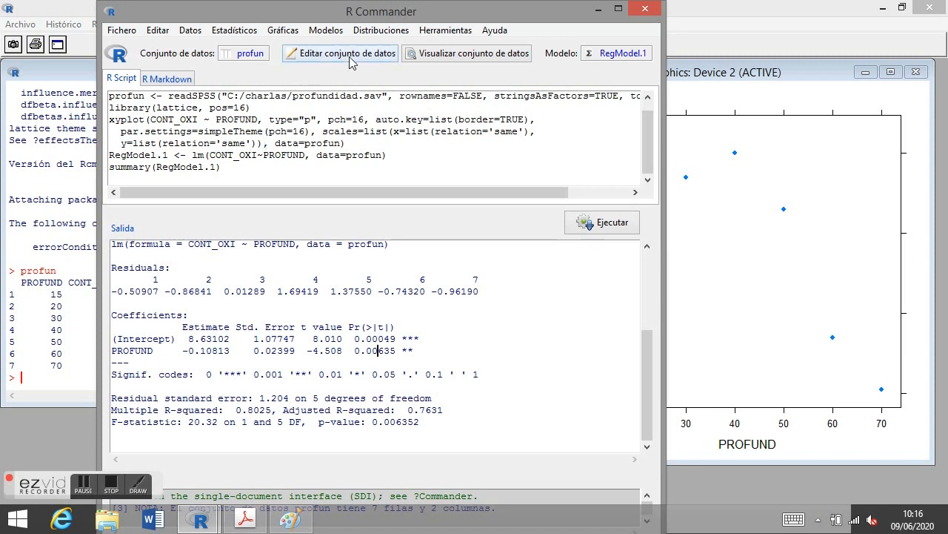
# - Add the regression model's fitted values, residuals, studentized residuals, hat values, Cook's distances and observation indices to the data set
pyautogui.click(328, 30)
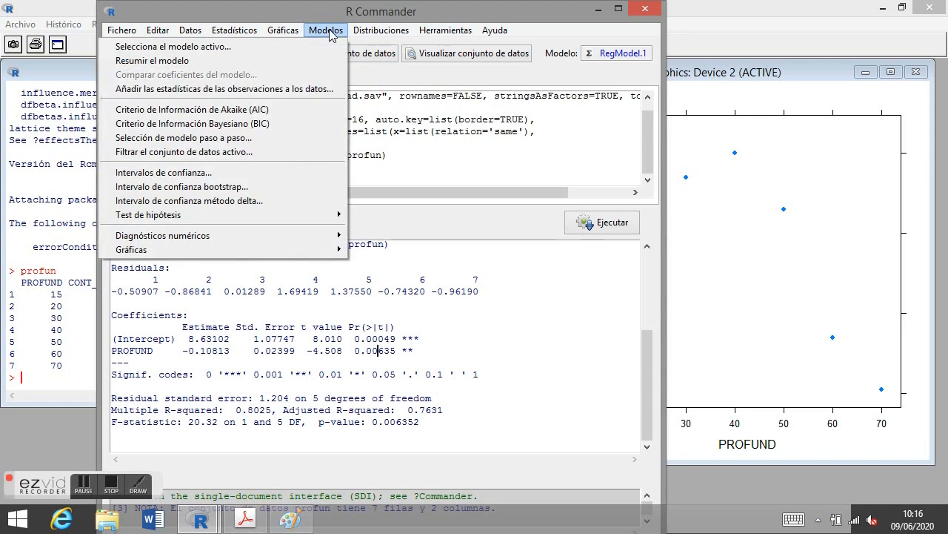
pyautogui.click(311, 46)
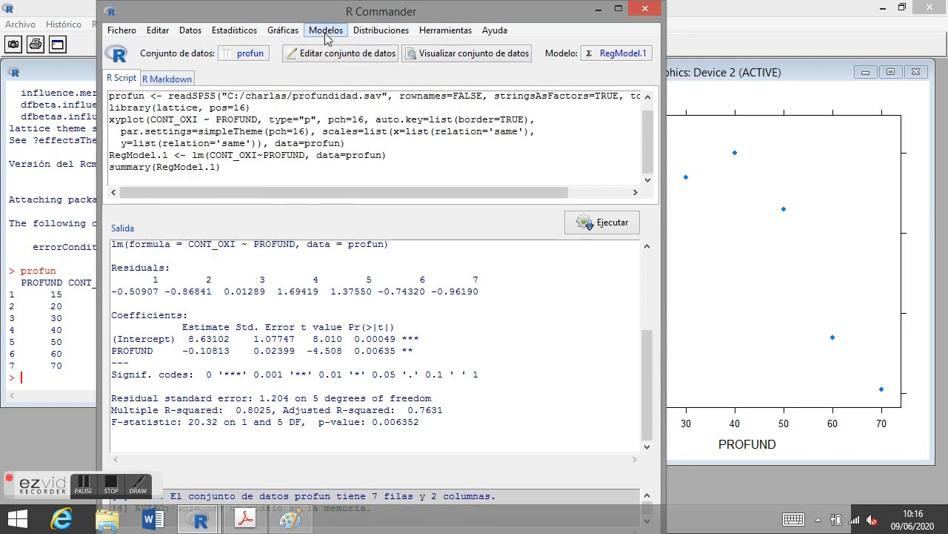
pyautogui.click(326, 33)
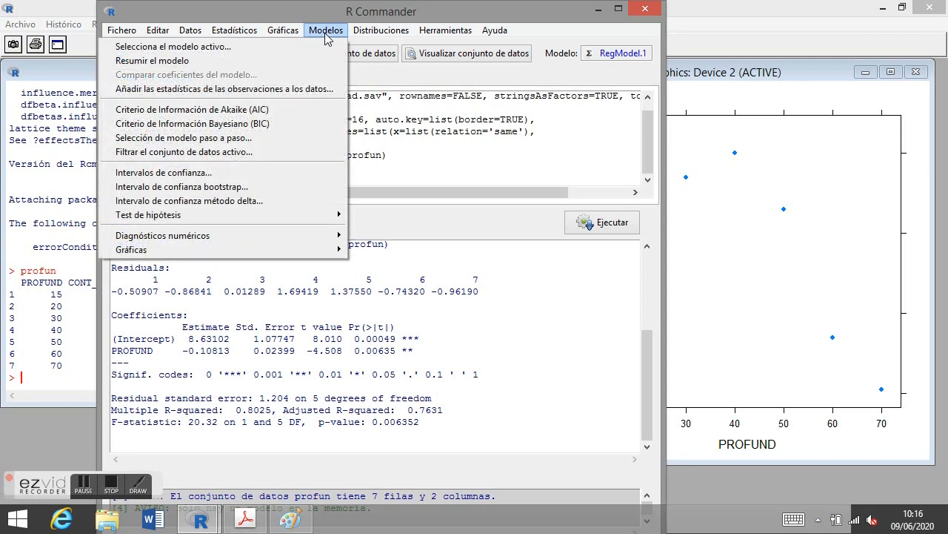
pyautogui.click(258, 90)
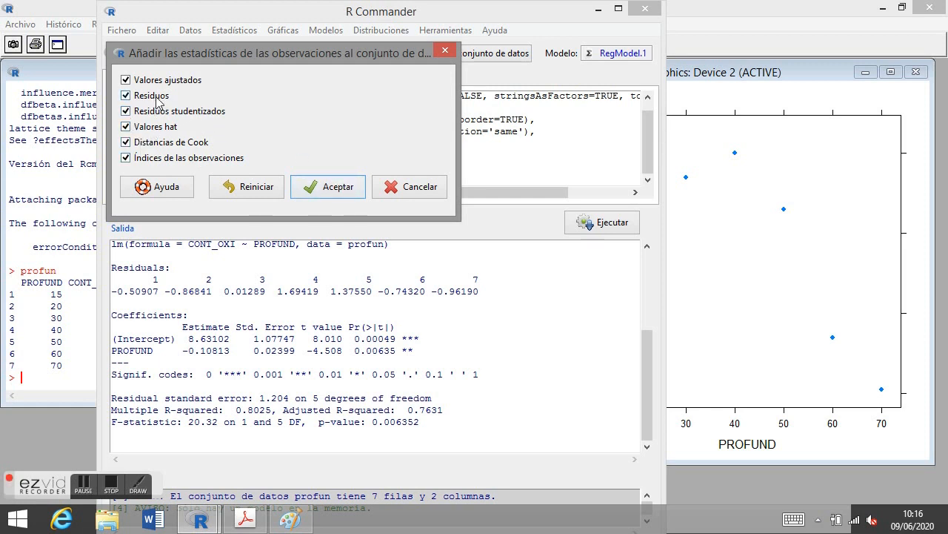
pyautogui.click(316, 190)
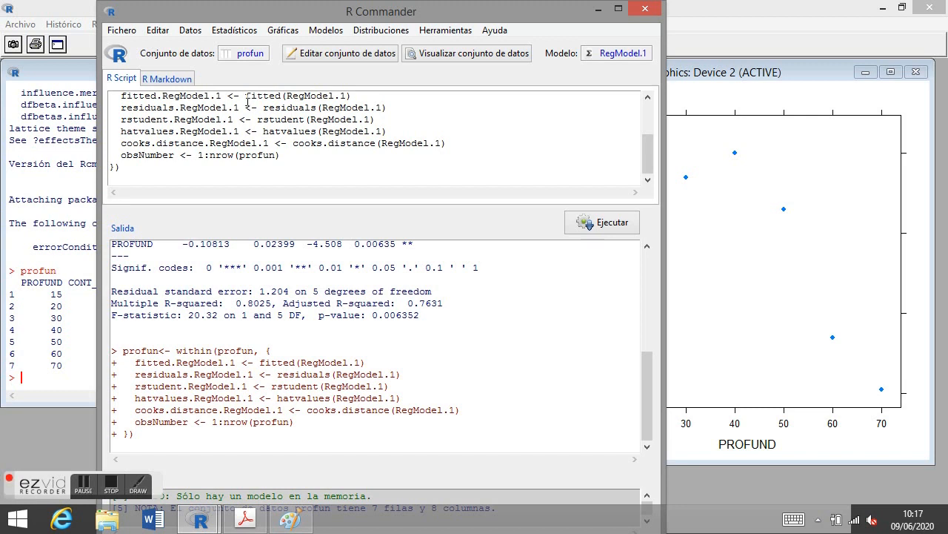
# - Run a Shapiro-Wilk normality test on residuals.RegModel.1 and highlight the p-value in the output
pyautogui.click(229, 30)
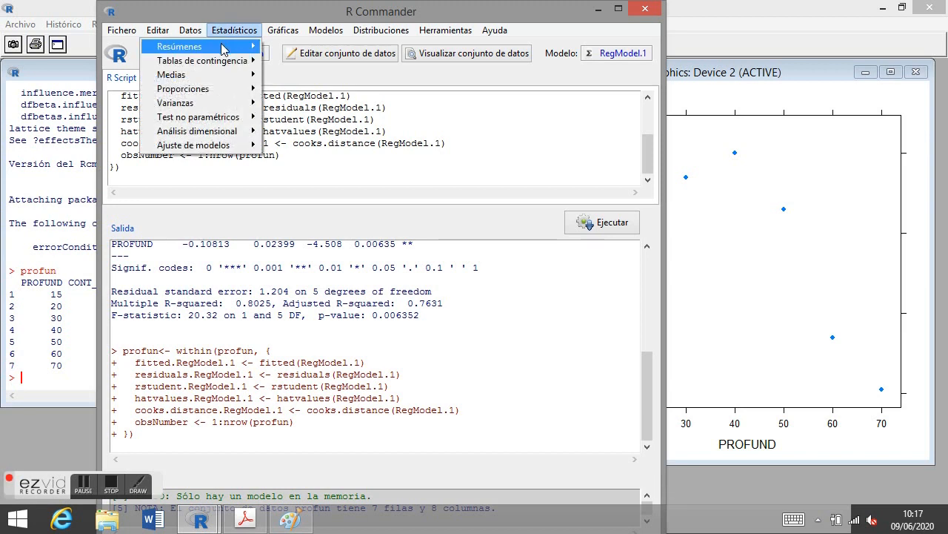
pyautogui.moveTo(220, 44)
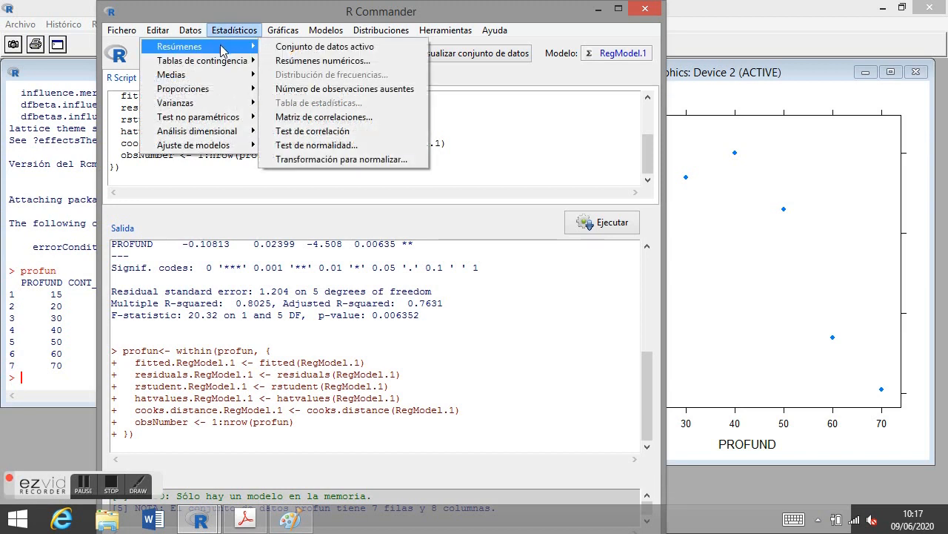
pyautogui.click(298, 147)
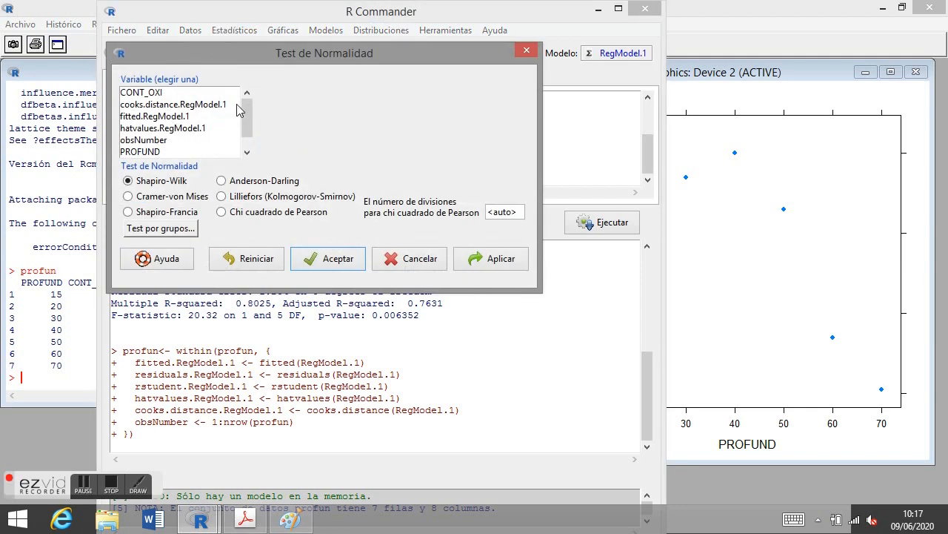
pyautogui.click(247, 153)
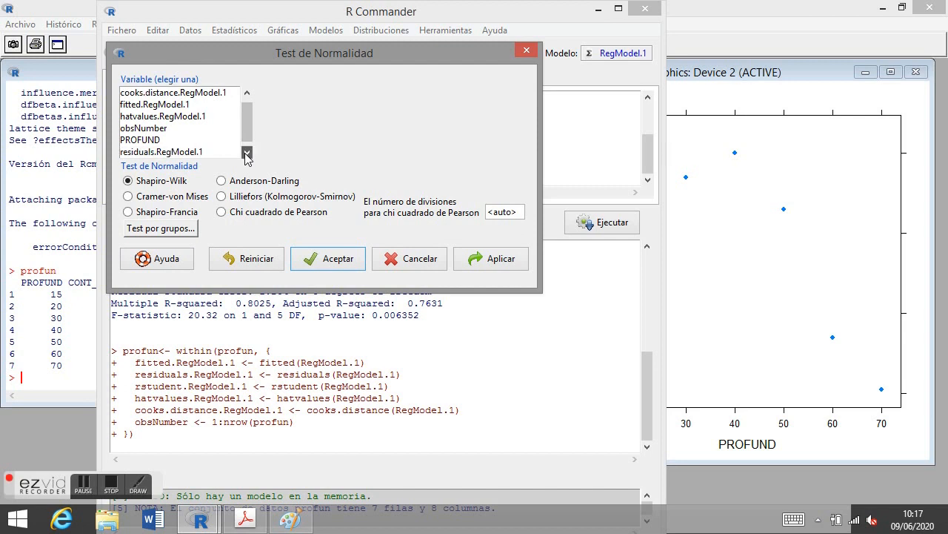
pyautogui.click(197, 152)
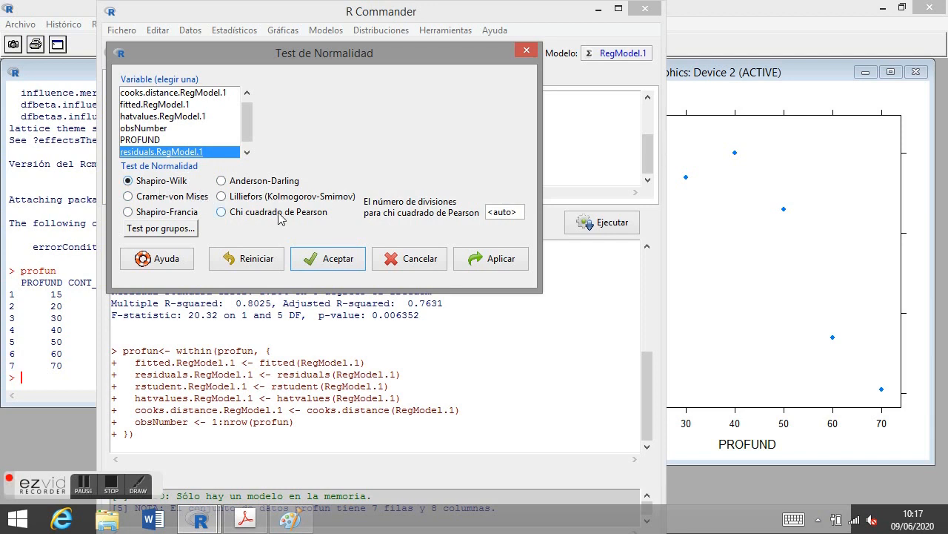
pyautogui.click(324, 258)
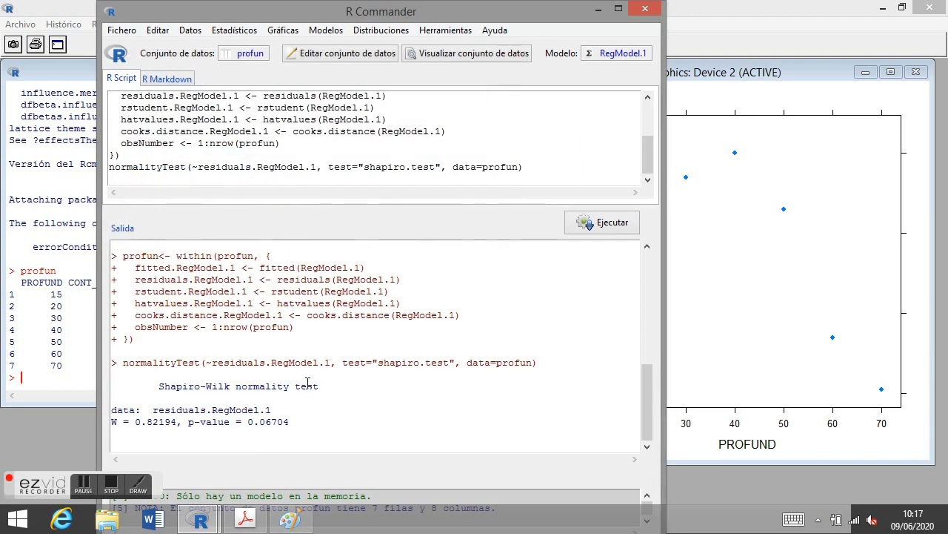
pyautogui.moveTo(290, 422); pyautogui.dragTo(246, 422)
pyautogui.click(325, 418)
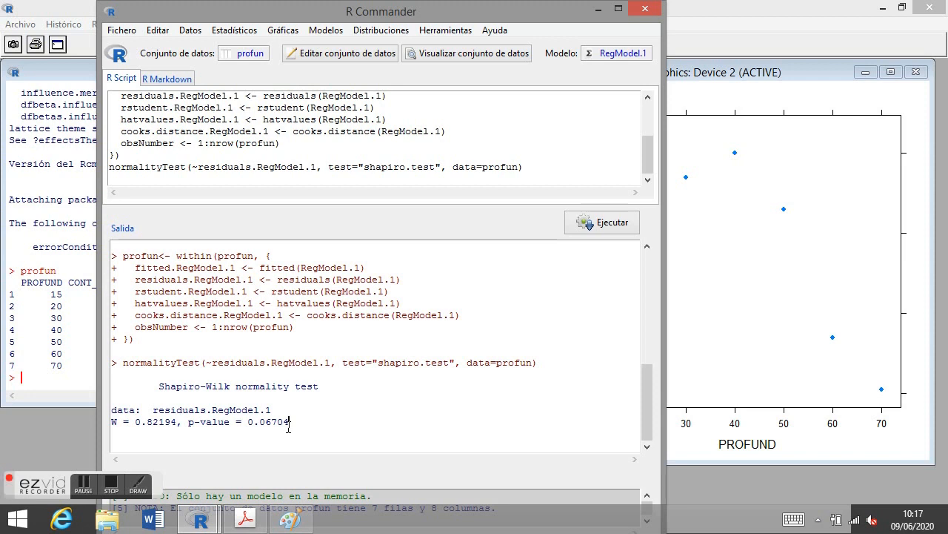
# - Import the text file hospital.txt from the charlas folder as a data set named hospi, with blank-space field separators and point decimals
pyautogui.click(191, 31)
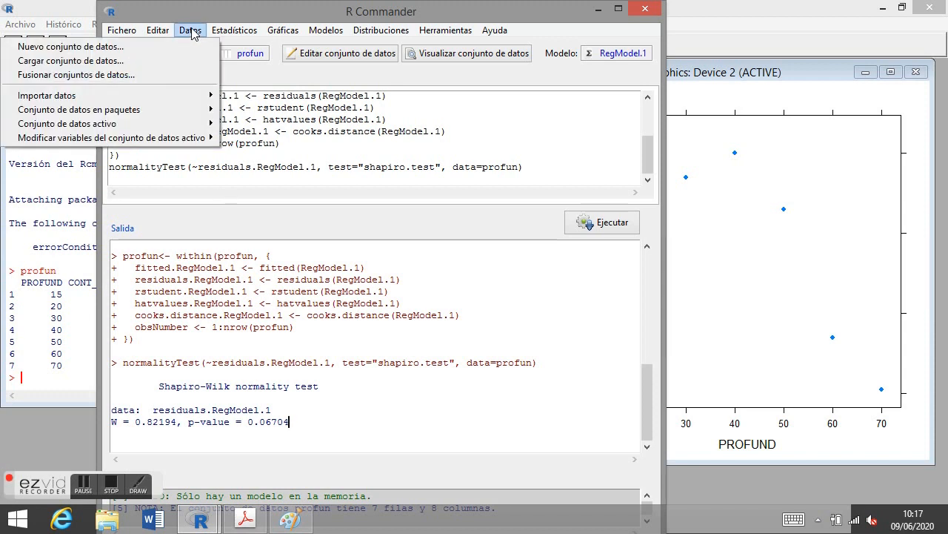
pyautogui.moveTo(172, 96)
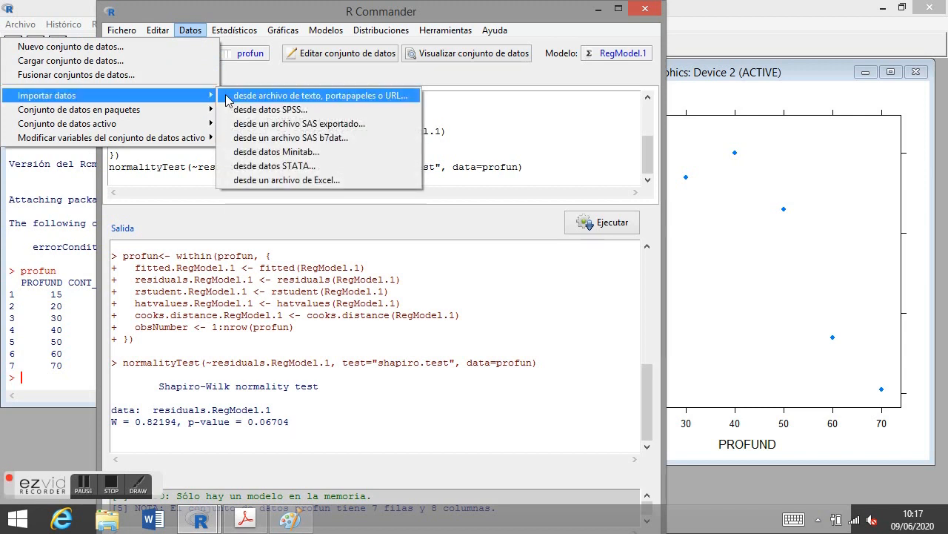
pyautogui.click(229, 100)
pyautogui.click(329, 80)
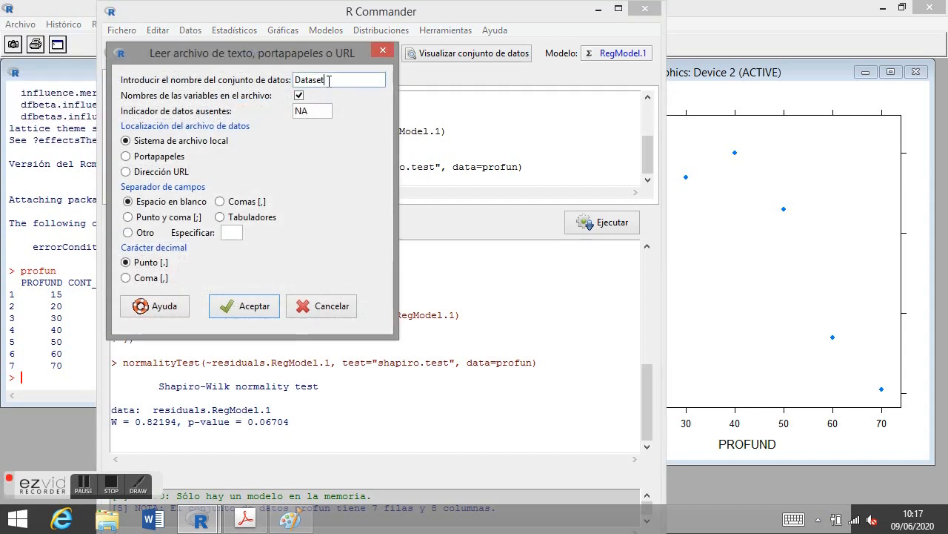
pyautogui.press('BackSpace')
pyautogui.press('BackSpace')
pyautogui.press('BackSpace')
pyautogui.press('BackSpace')
pyautogui.press('BackSpace')
pyautogui.press('BackSpace')
pyautogui.press('BackSpace')
pyautogui.write('hospi')
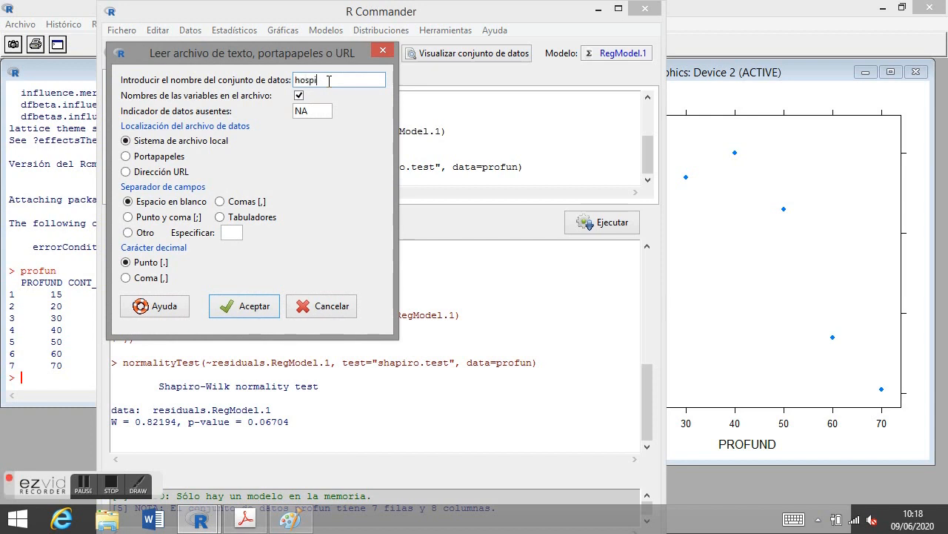
pyautogui.click(238, 315)
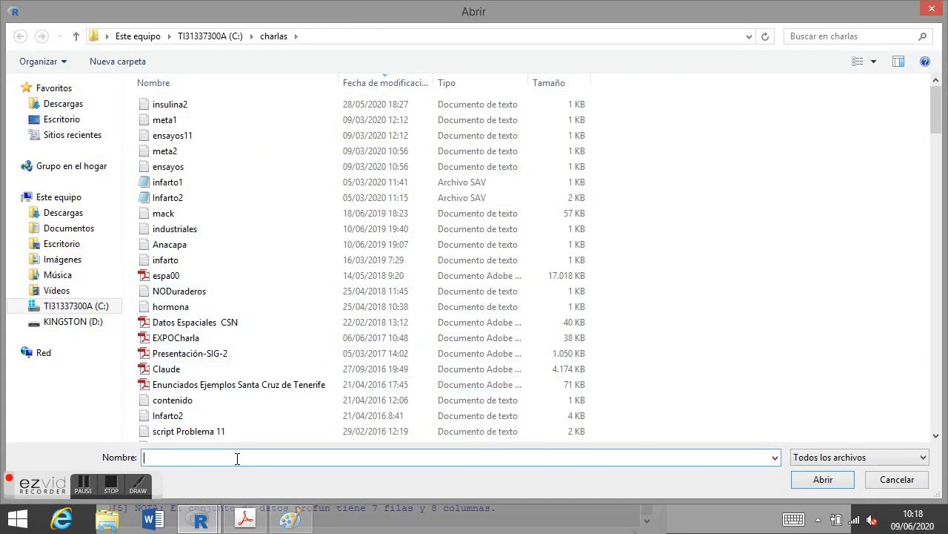
pyautogui.write('hos')
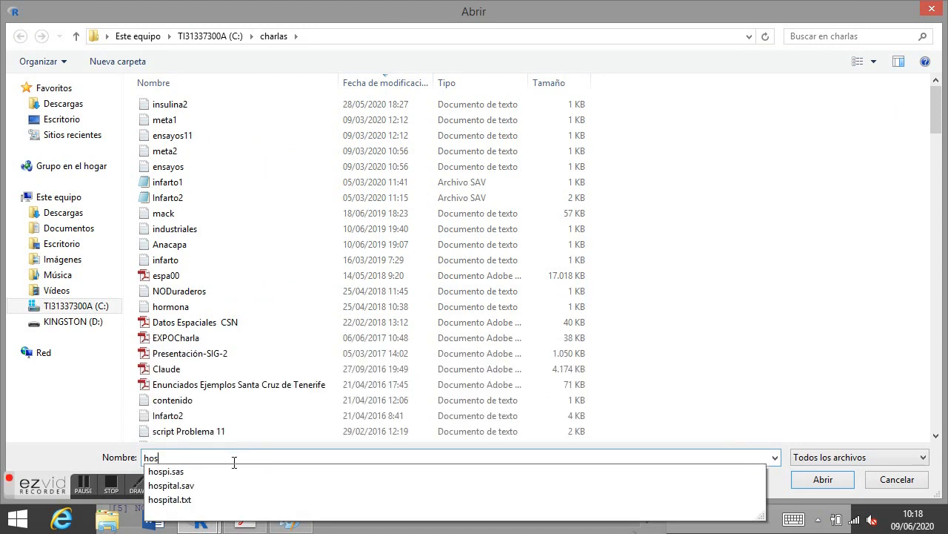
pyautogui.click(211, 500)
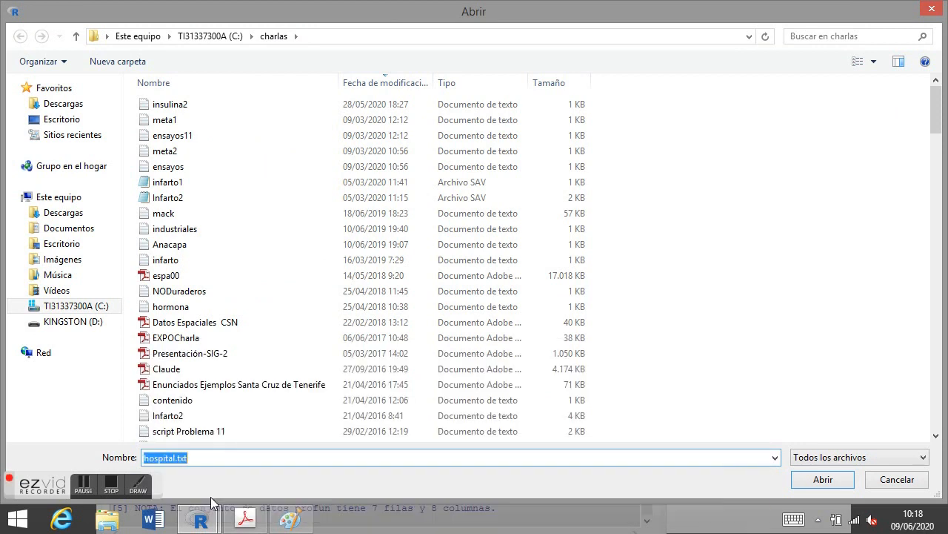
pyautogui.click(819, 483)
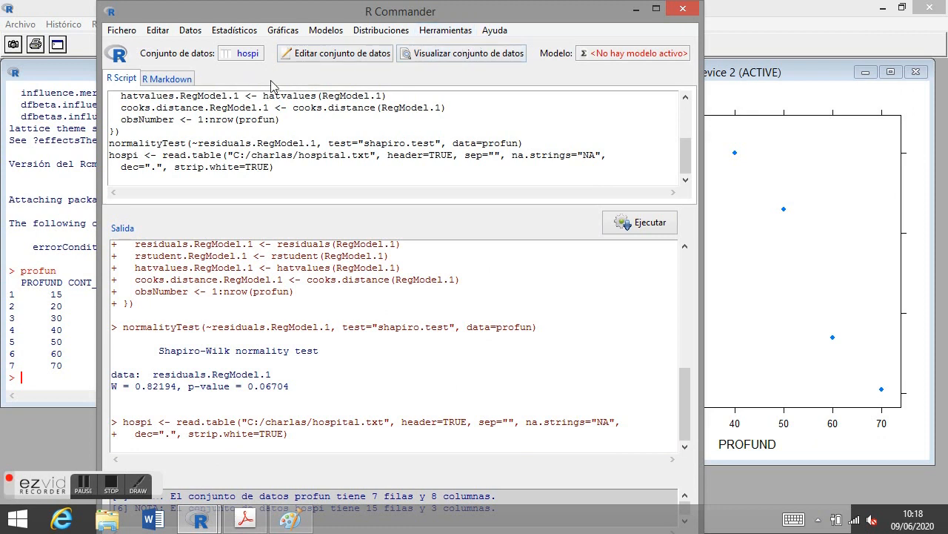
# - Fit a linear model of Dias on Admisiones + Edad with the hospi data and highlight the Edad and Admisiones p-values in the summary
pyautogui.click(247, 34)
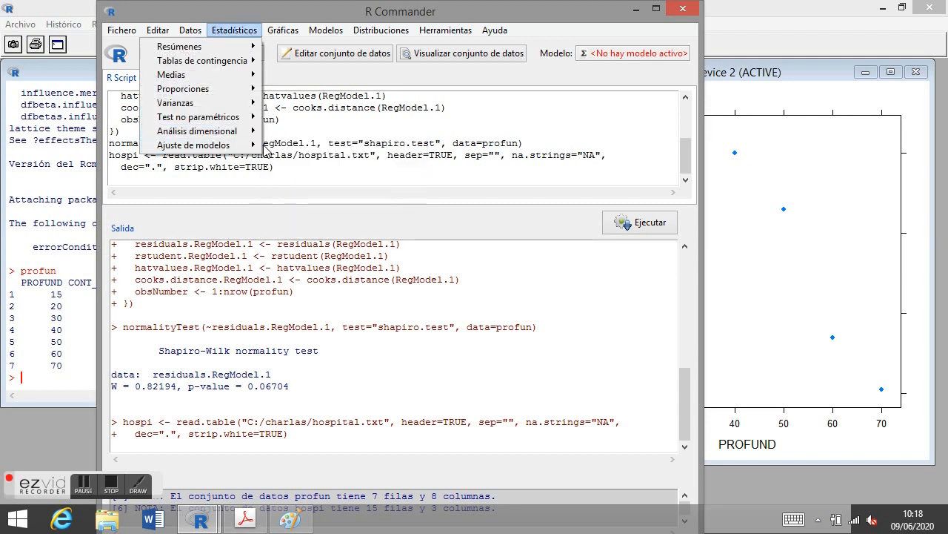
pyautogui.moveTo(248, 145)
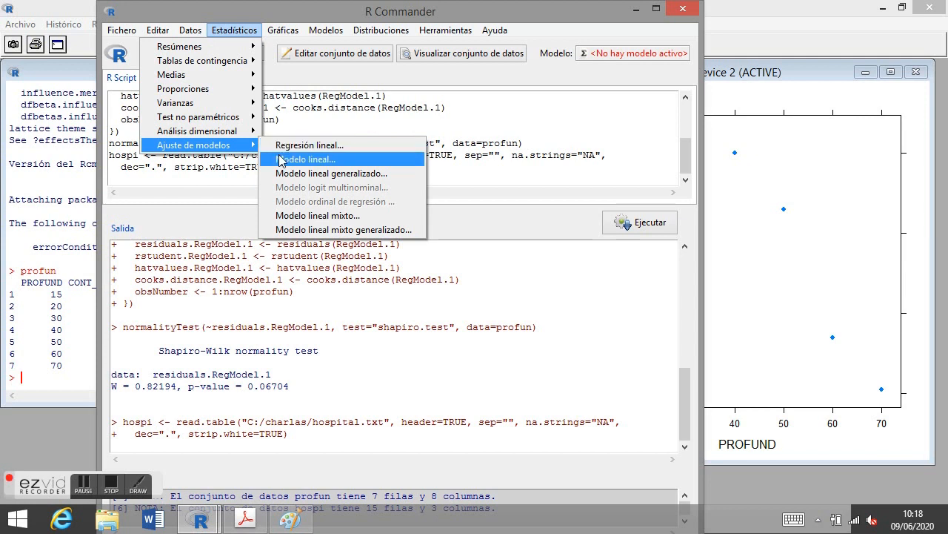
pyautogui.click(280, 159)
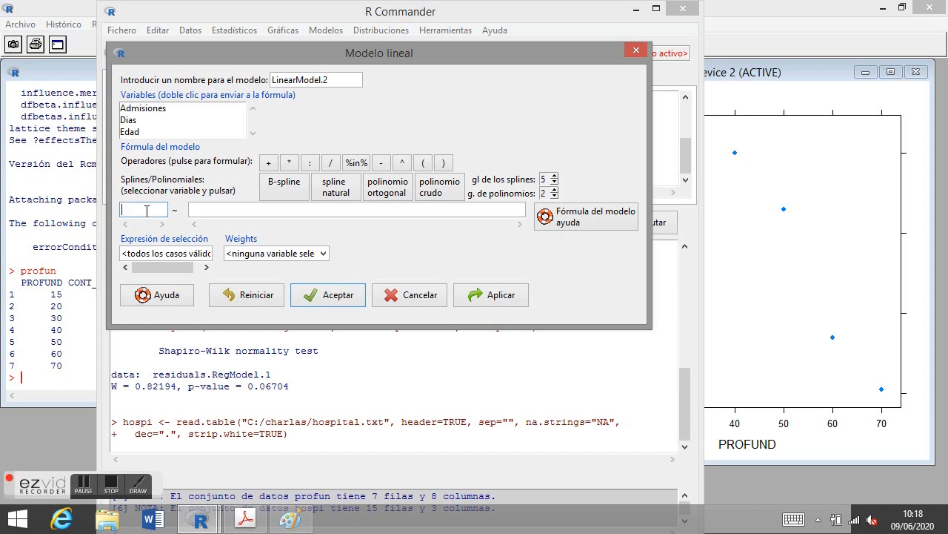
pyautogui.click(133, 122)
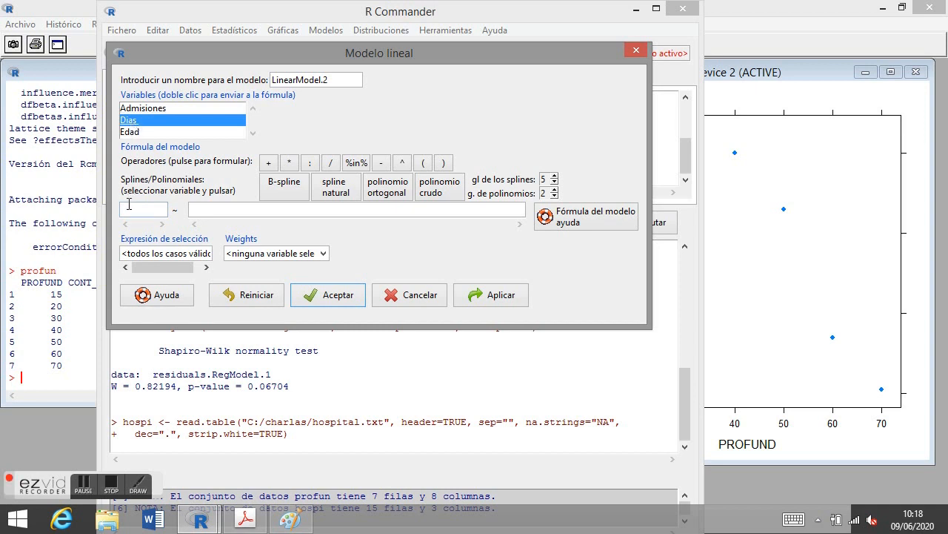
pyautogui.doubleClick(140, 123)
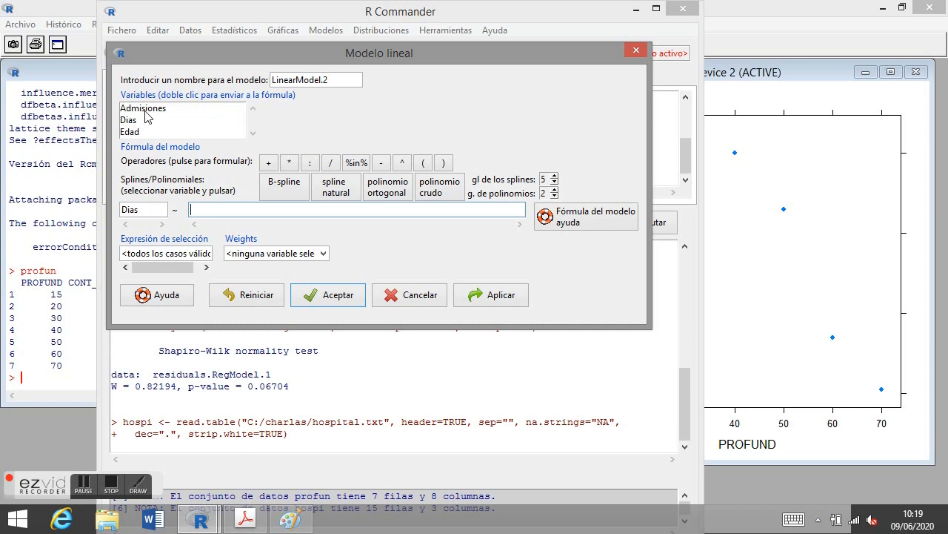
pyautogui.doubleClick(146, 111)
pyautogui.doubleClick(136, 132)
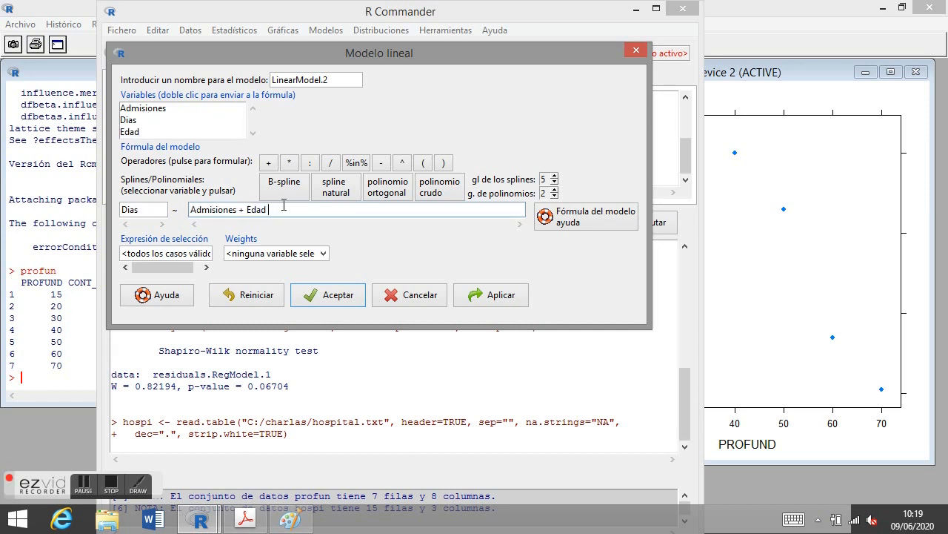
pyautogui.click(339, 293)
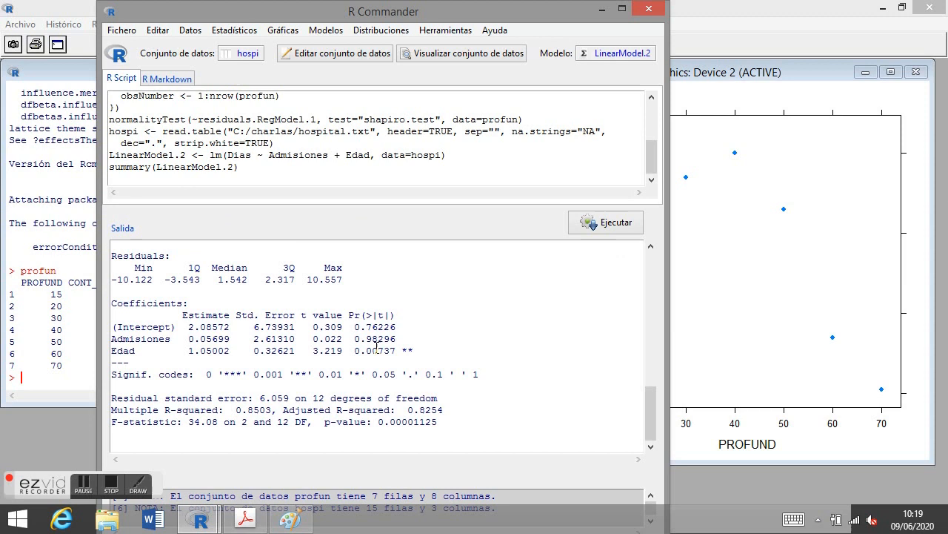
pyautogui.moveTo(351, 352); pyautogui.dragTo(397, 352)
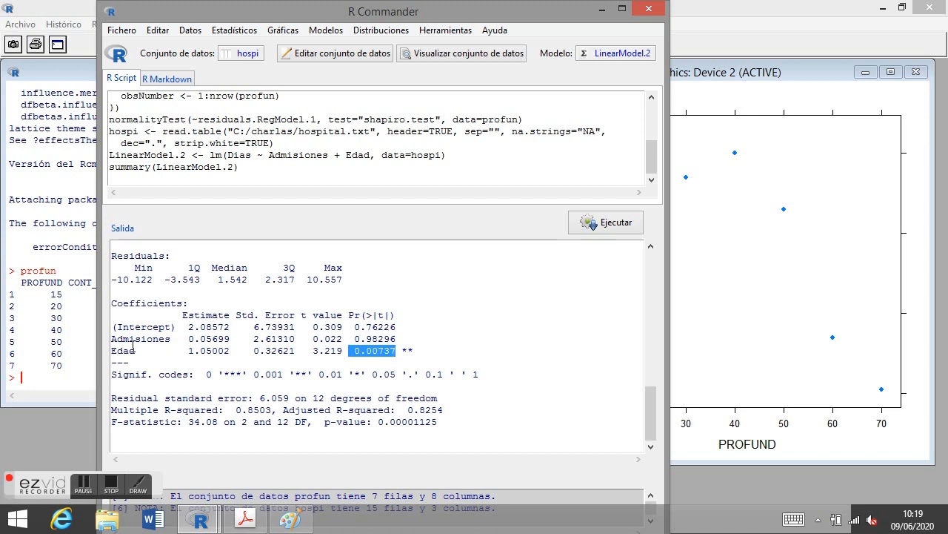
pyautogui.moveTo(355, 339); pyautogui.dragTo(397, 339)
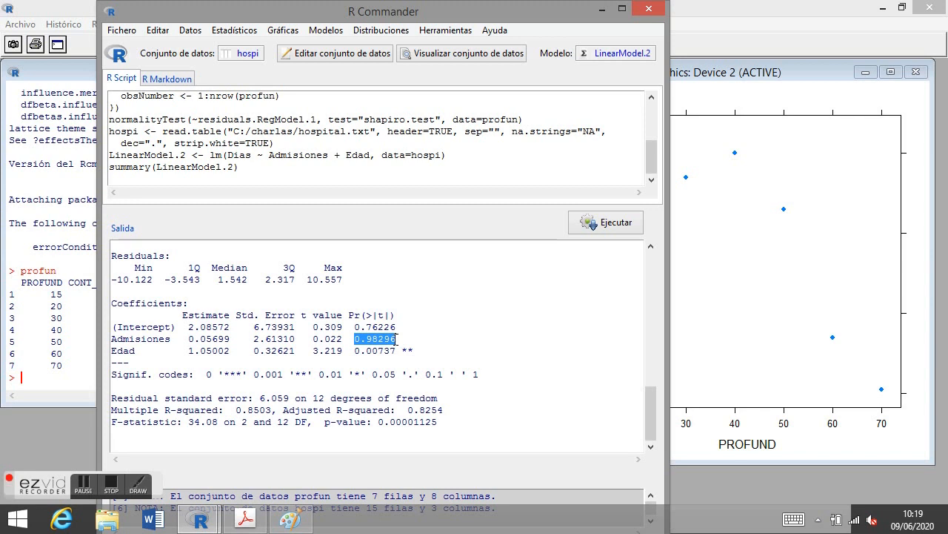
# - Fit a new linear model of Dias on Edad alone, removing Admisiones from the previous formula
pyautogui.click(247, 35)
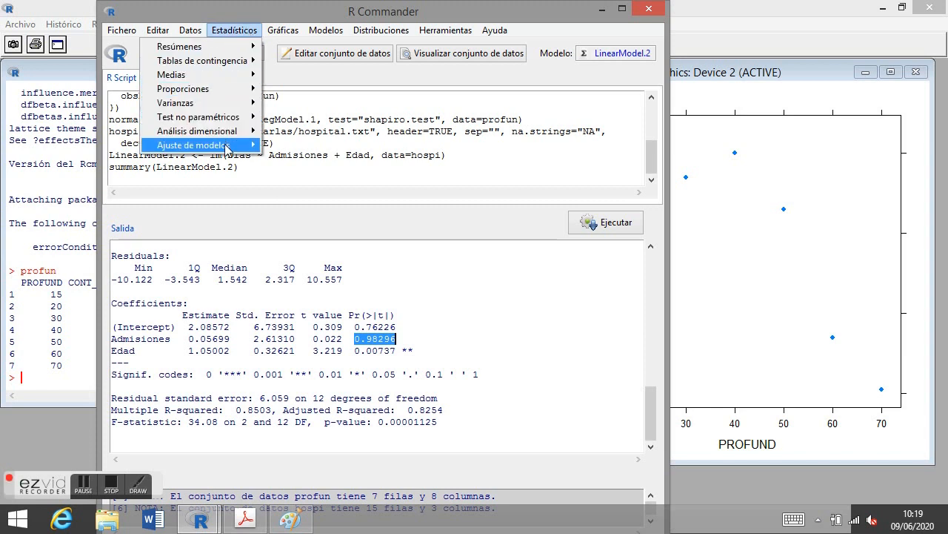
pyautogui.moveTo(234, 147)
pyautogui.click(304, 158)
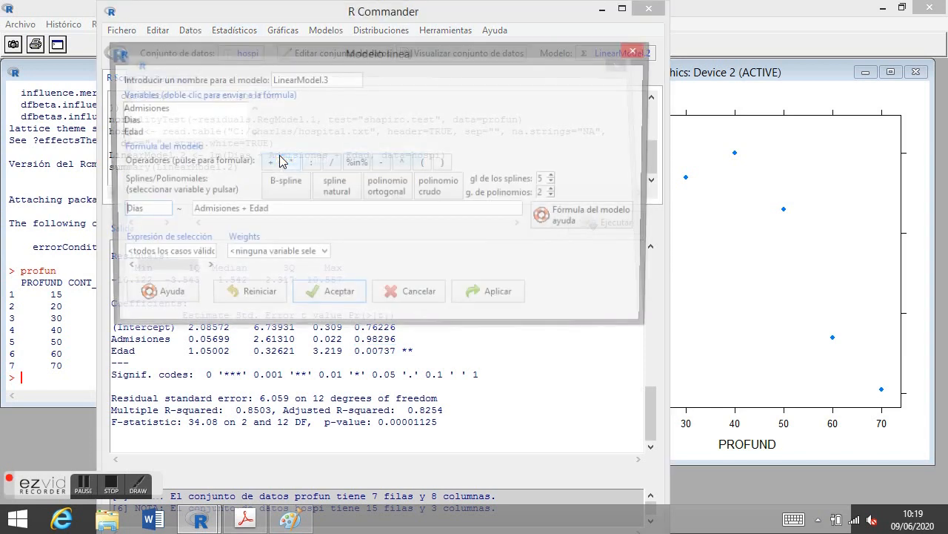
pyautogui.click(248, 209)
pyautogui.press('BackSpace')
pyautogui.press('BackSpace')
pyautogui.press('BackSpace')
pyautogui.press('BackSpace')
pyautogui.press('BackSpace')
pyautogui.press('BackSpace')
pyautogui.press('BackSpace')
pyautogui.press('BackSpace')
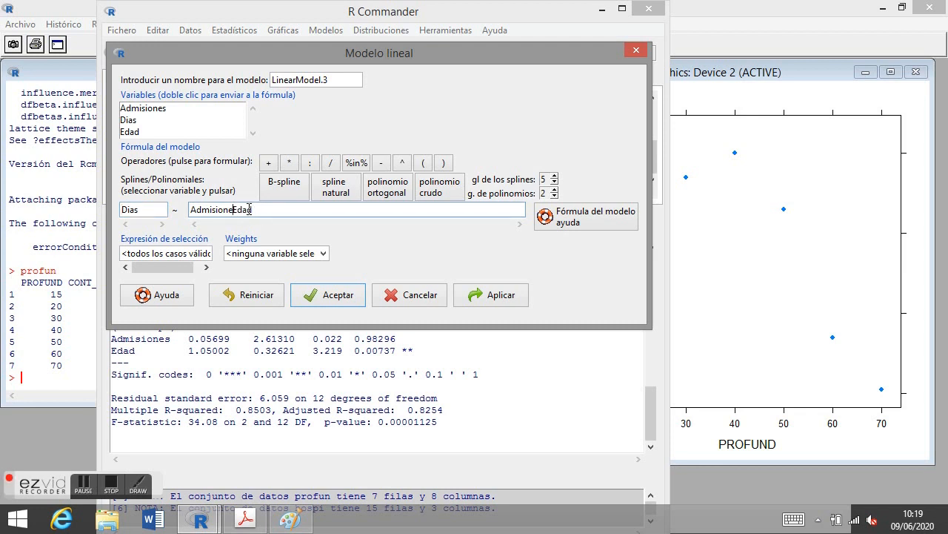
pyautogui.press('BackSpace')
pyautogui.press('BackSpace')
pyautogui.press('BackSpace')
pyautogui.press('BackSpace')
pyautogui.press('BackSpace')
pyautogui.click(330, 296)
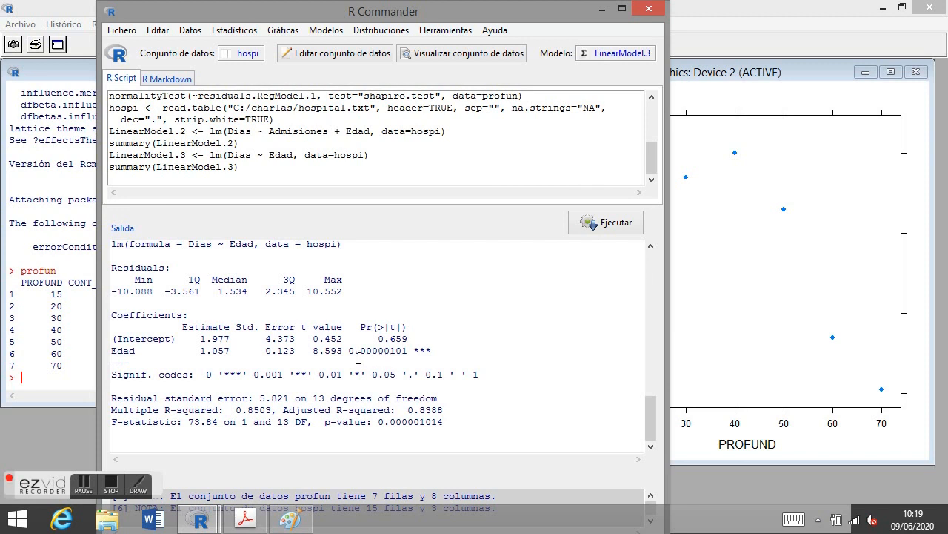
# - Highlight the Edad p-value, part of the intercept p-value and the Edad estimate in the new model's summary, then clear the selection
pyautogui.moveTo(349, 349); pyautogui.dragTo(408, 349)
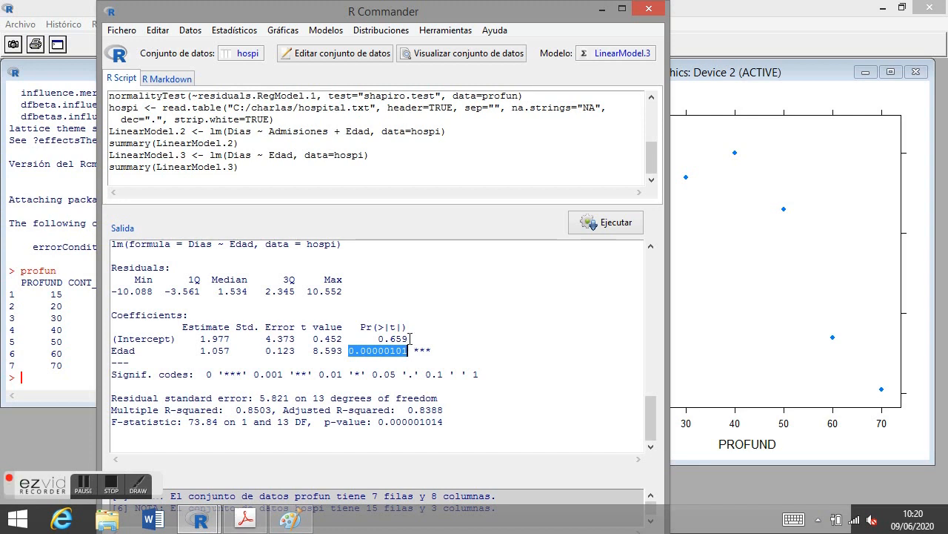
pyautogui.click(408, 348)
pyautogui.moveTo(409, 339); pyautogui.dragTo(401, 339)
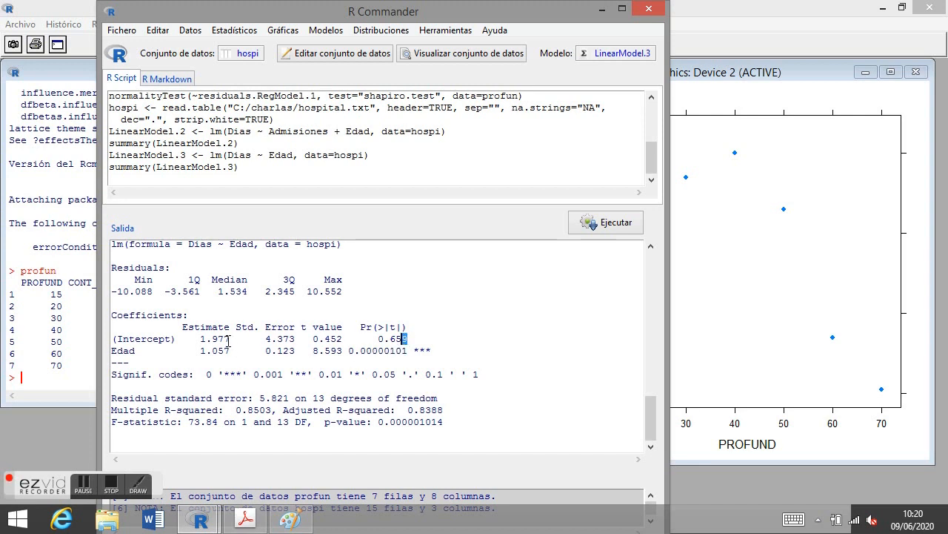
pyautogui.moveTo(231, 339)
pyautogui.mouseDown()
pyautogui.moveTo(200, 340)
pyautogui.moveTo(208, 352)
pyautogui.moveTo(232, 353)
pyautogui.mouseUp()
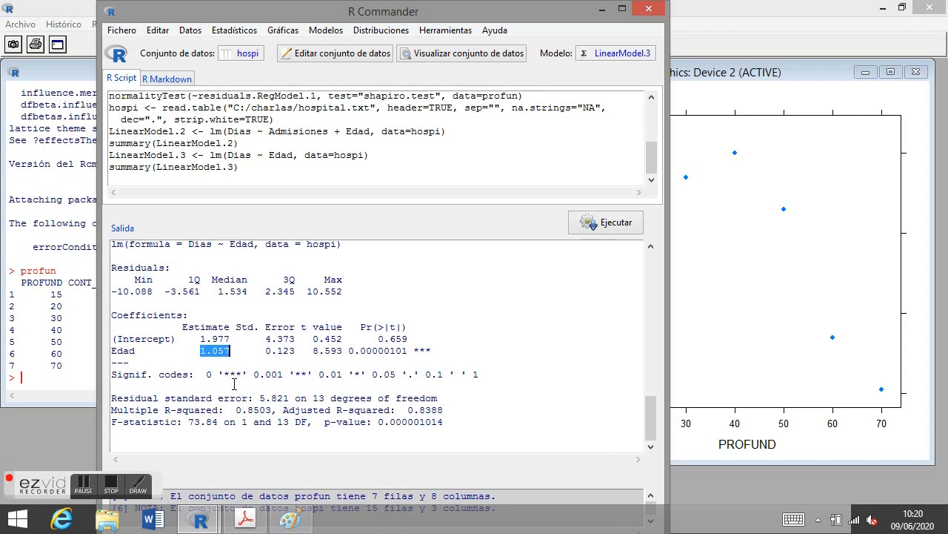
pyautogui.click(235, 386)
pyautogui.click(112, 492)
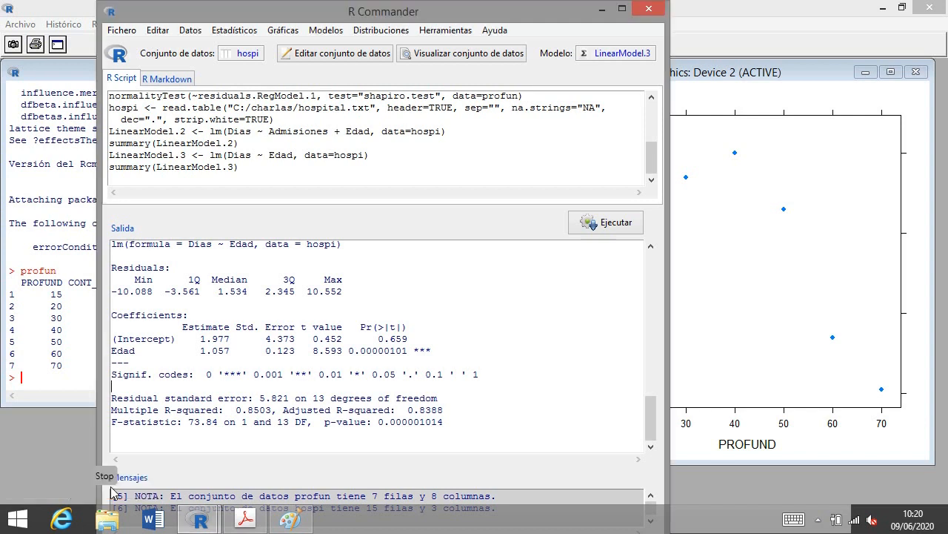